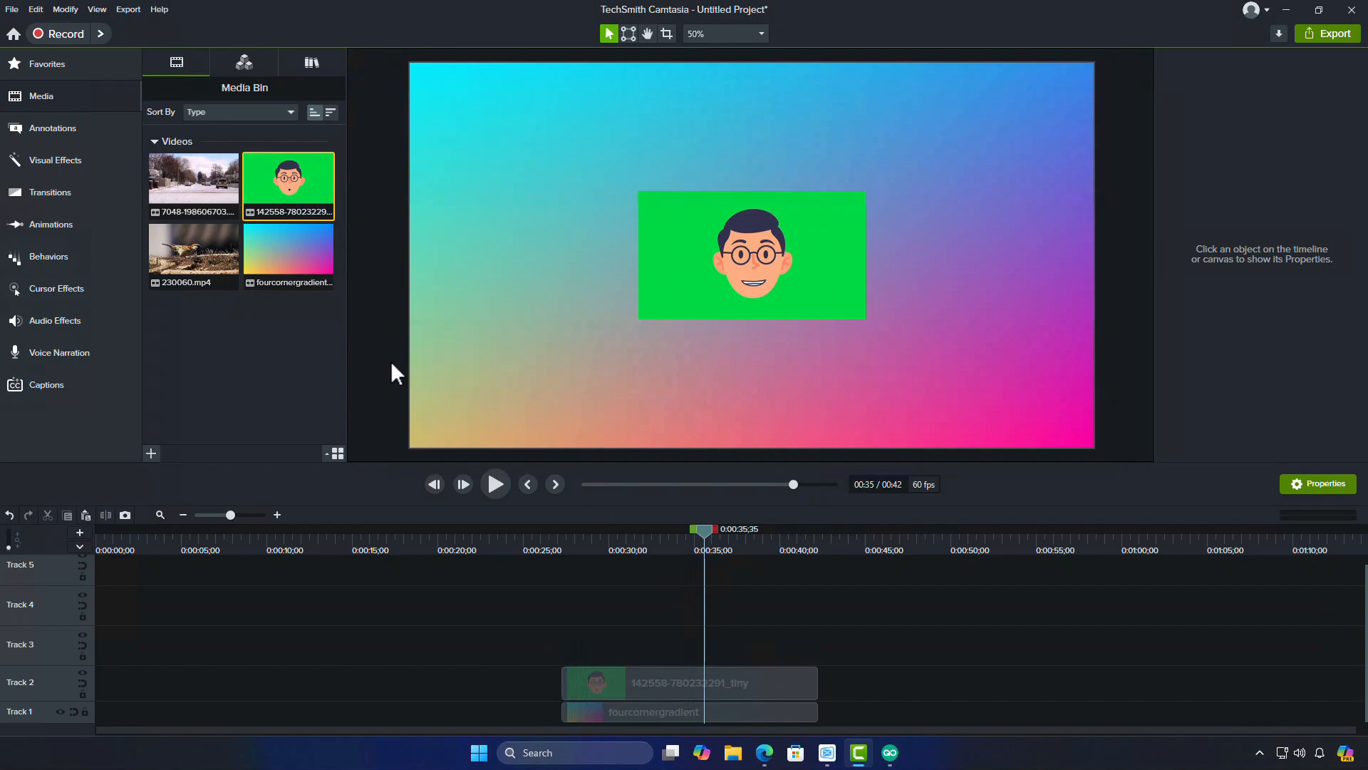
Add the yellow Bold-style circle shape on Track 3 above the face video and extend it to match the video's length.
click(84, 130)
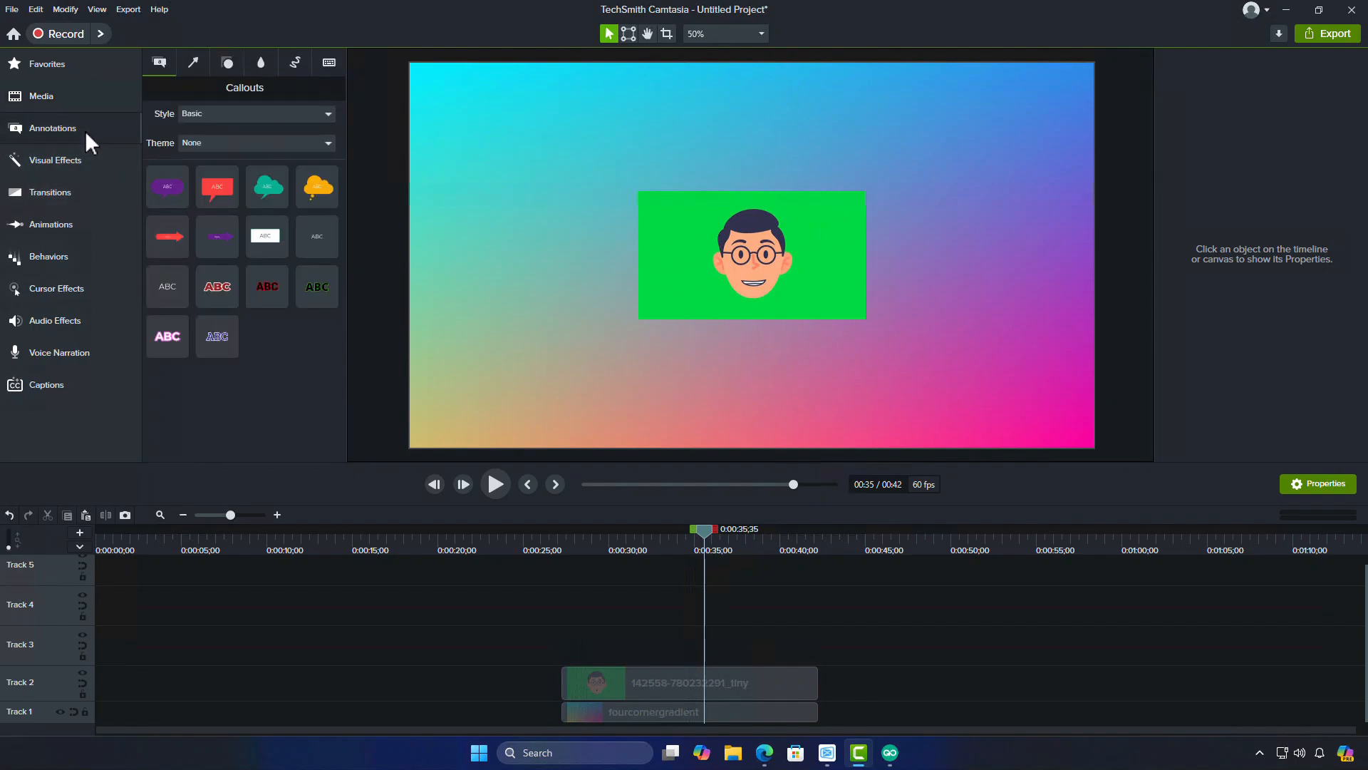
click(228, 64)
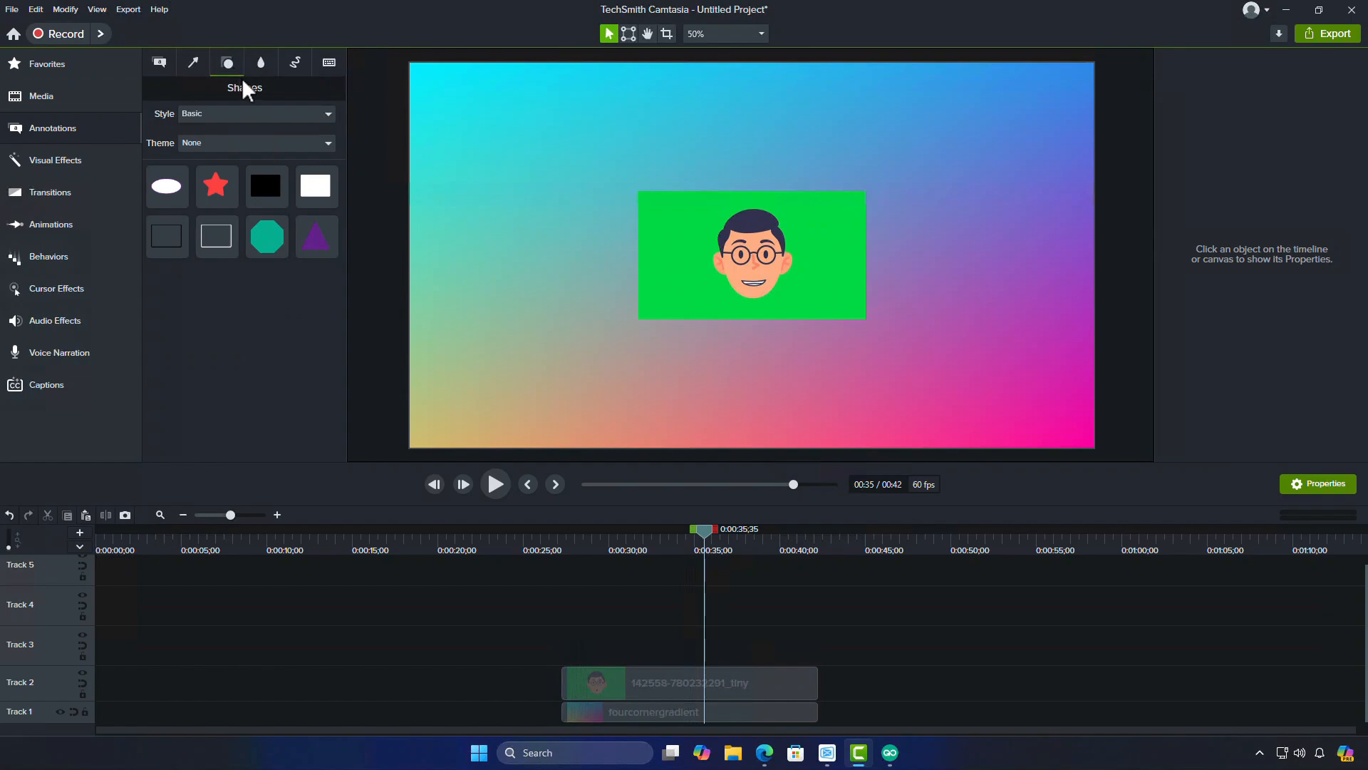
click(270, 112)
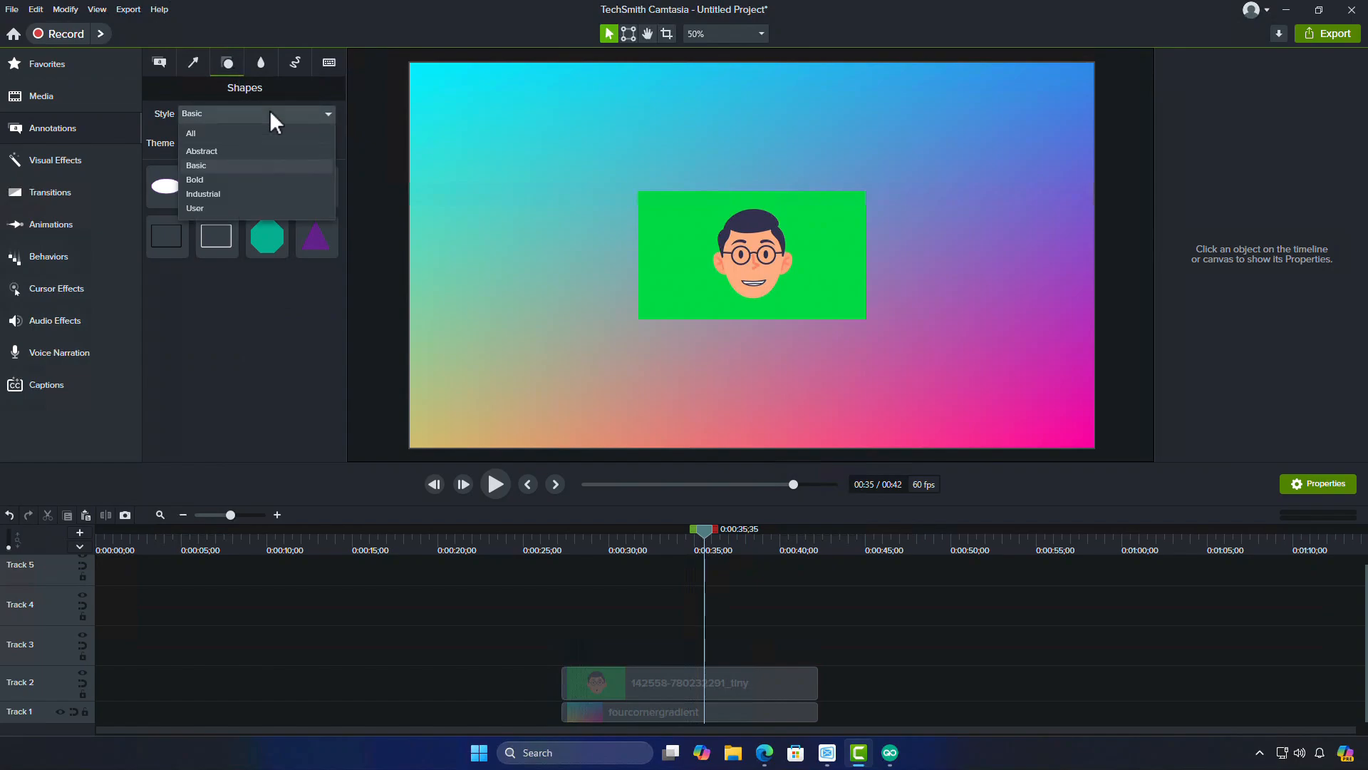
click(240, 181)
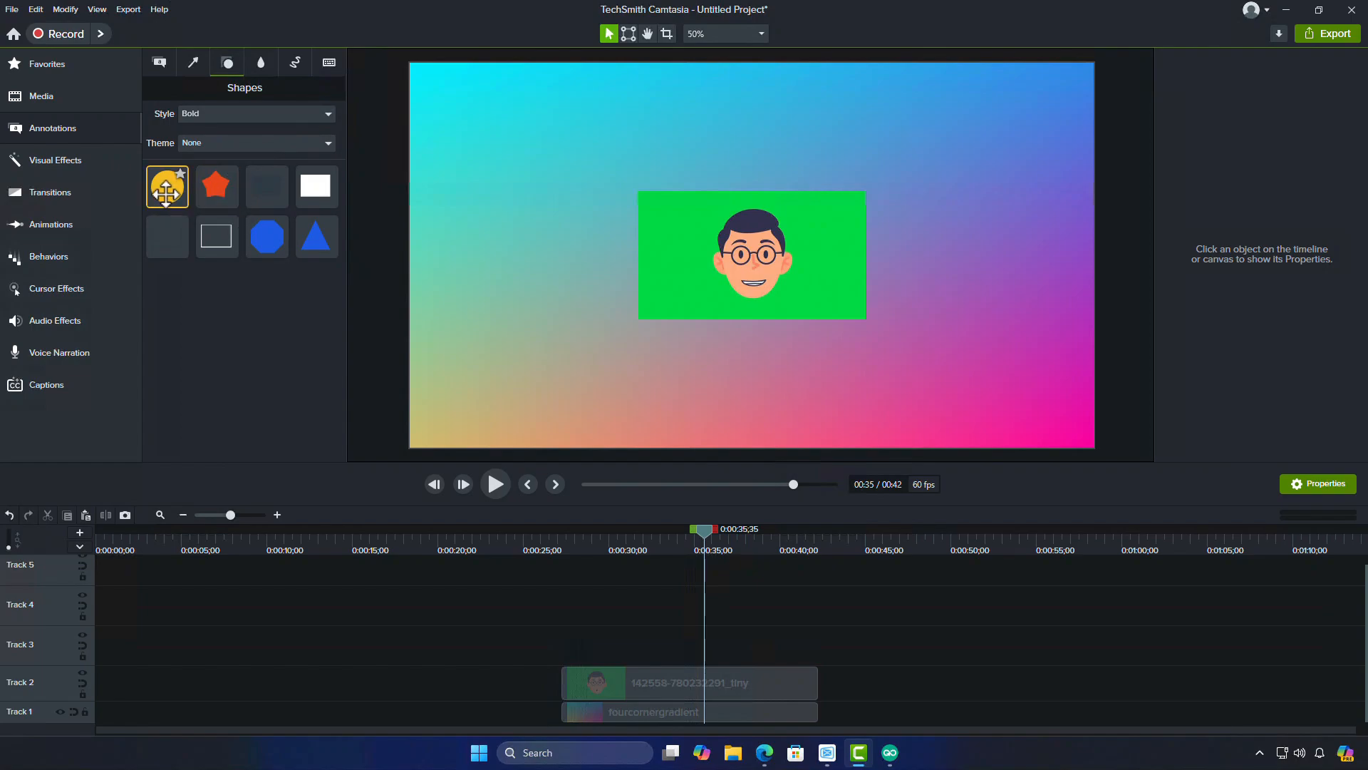
drag(164, 191, 559, 648)
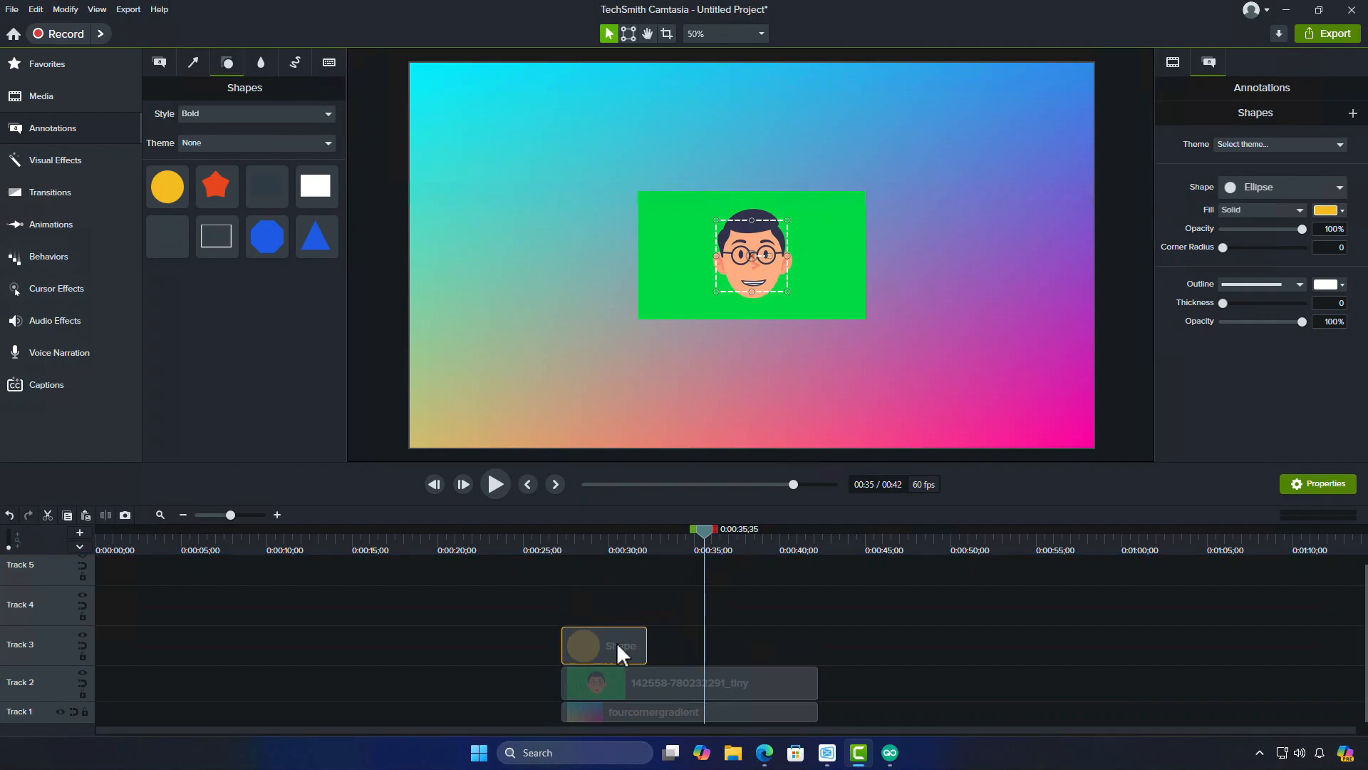
drag(648, 645, 812, 650)
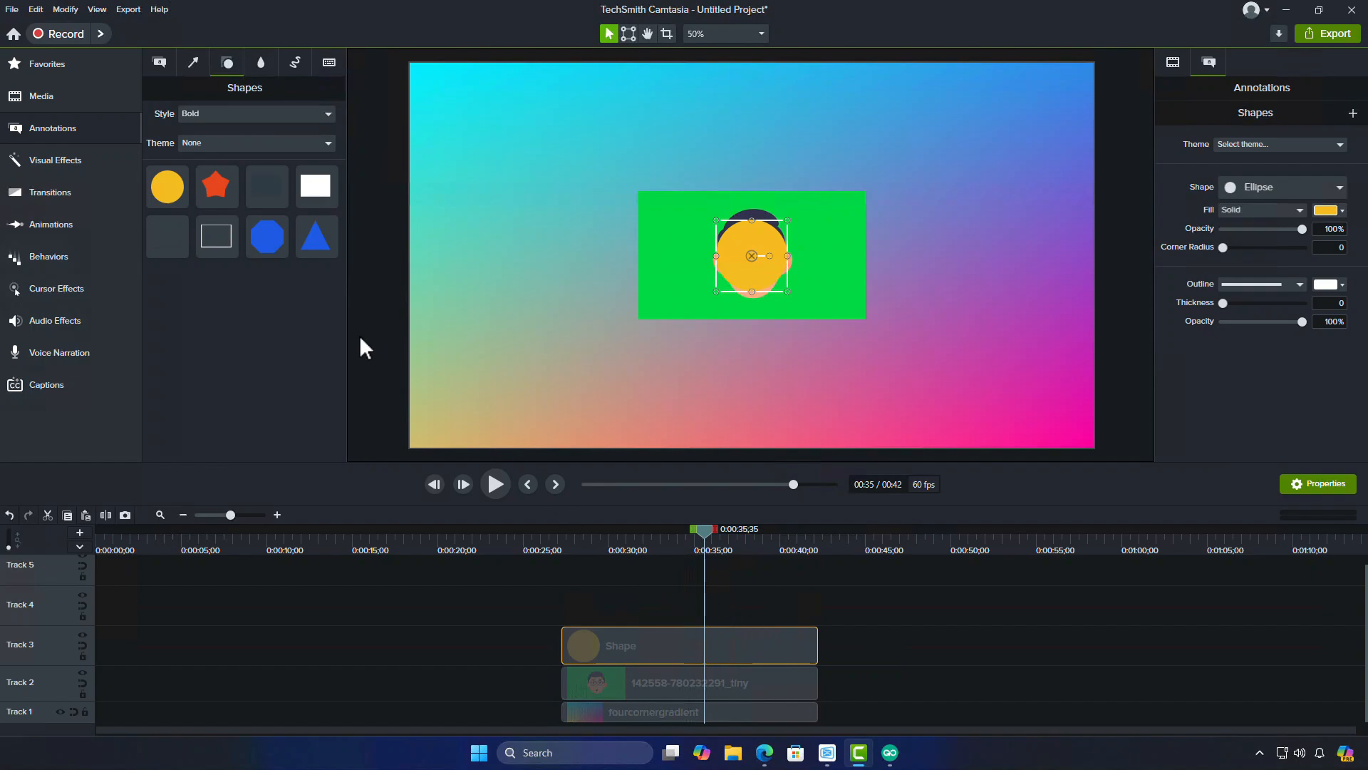
Apply the Media Matte visual effect to the circle shape clip on Track 3.
click(55, 160)
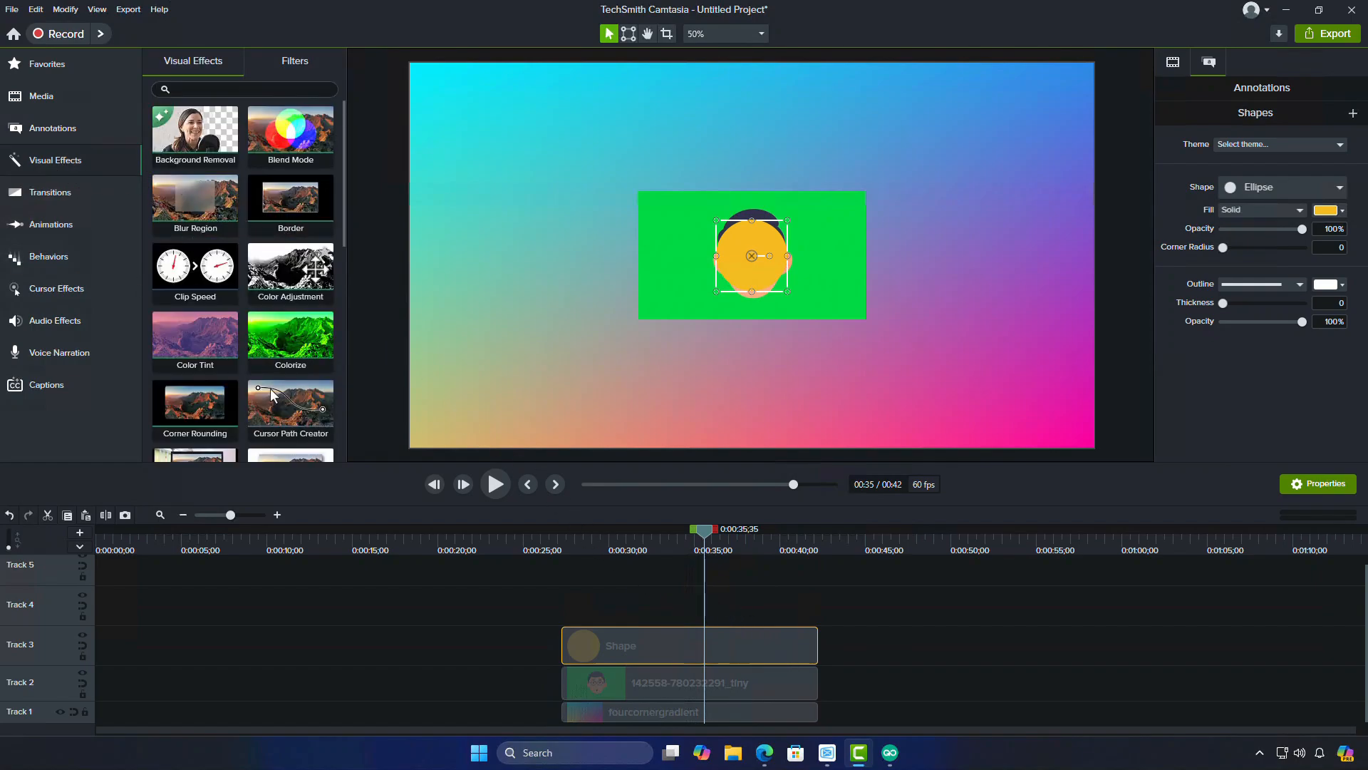
scroll(330, 292, down, 5)
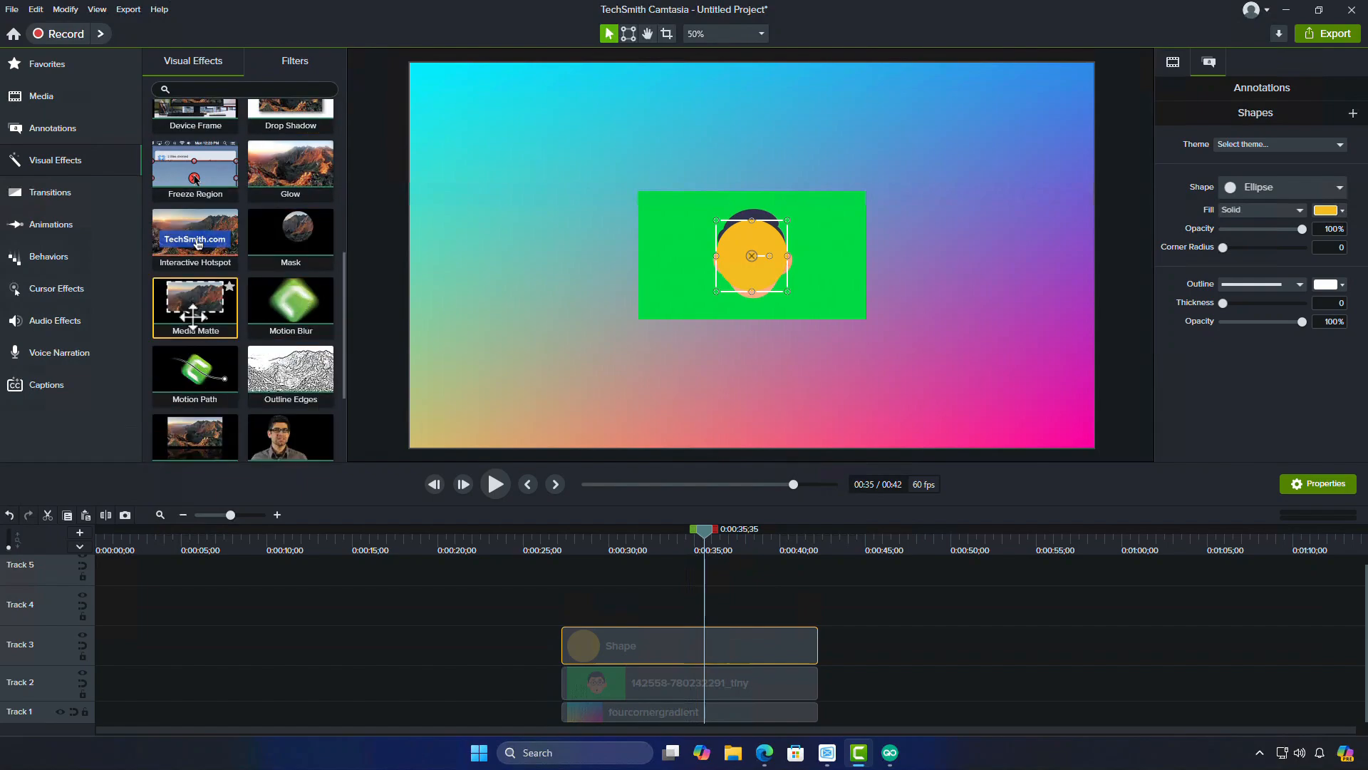
drag(204, 305, 653, 644)
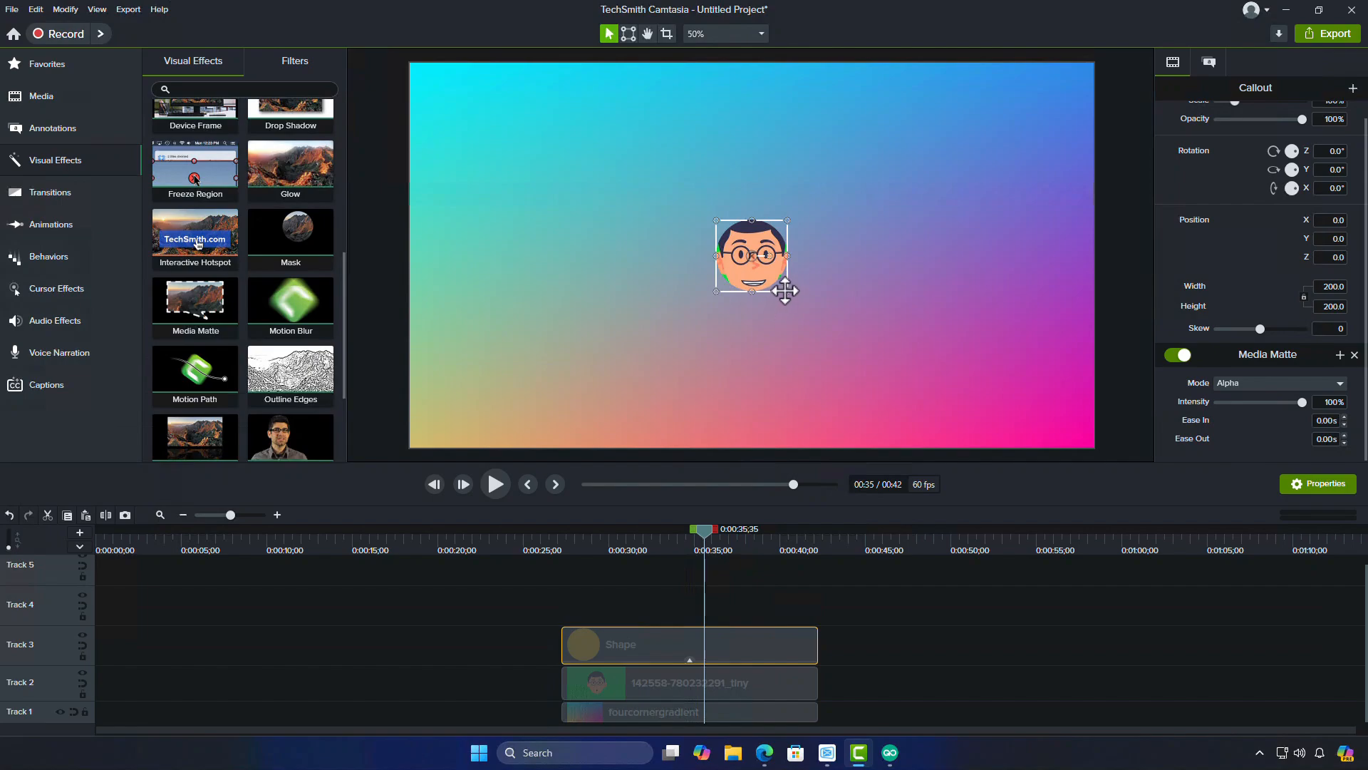
Enlarge the matte circle to about 334 by 334 and centre it around the cartoon face on the canvas.
click(816, 319)
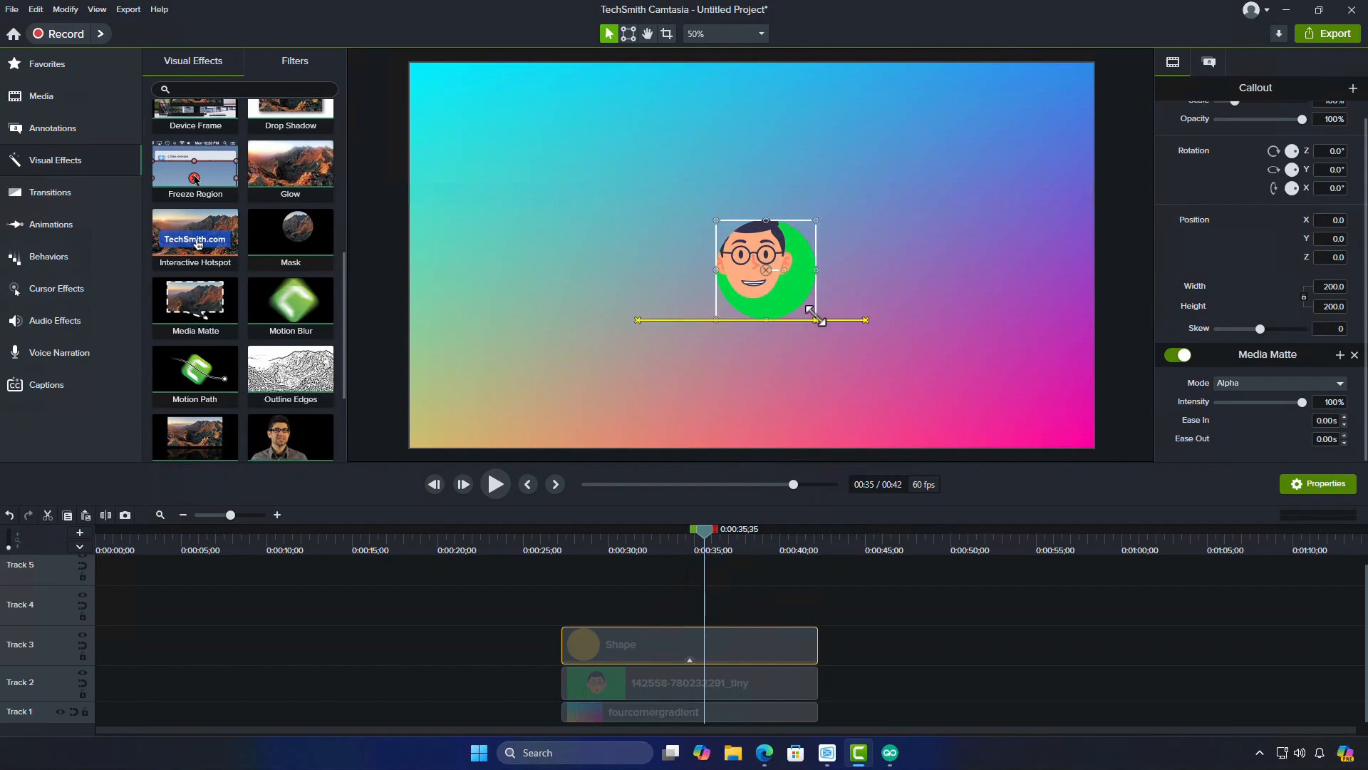
drag(816, 315, 802, 299)
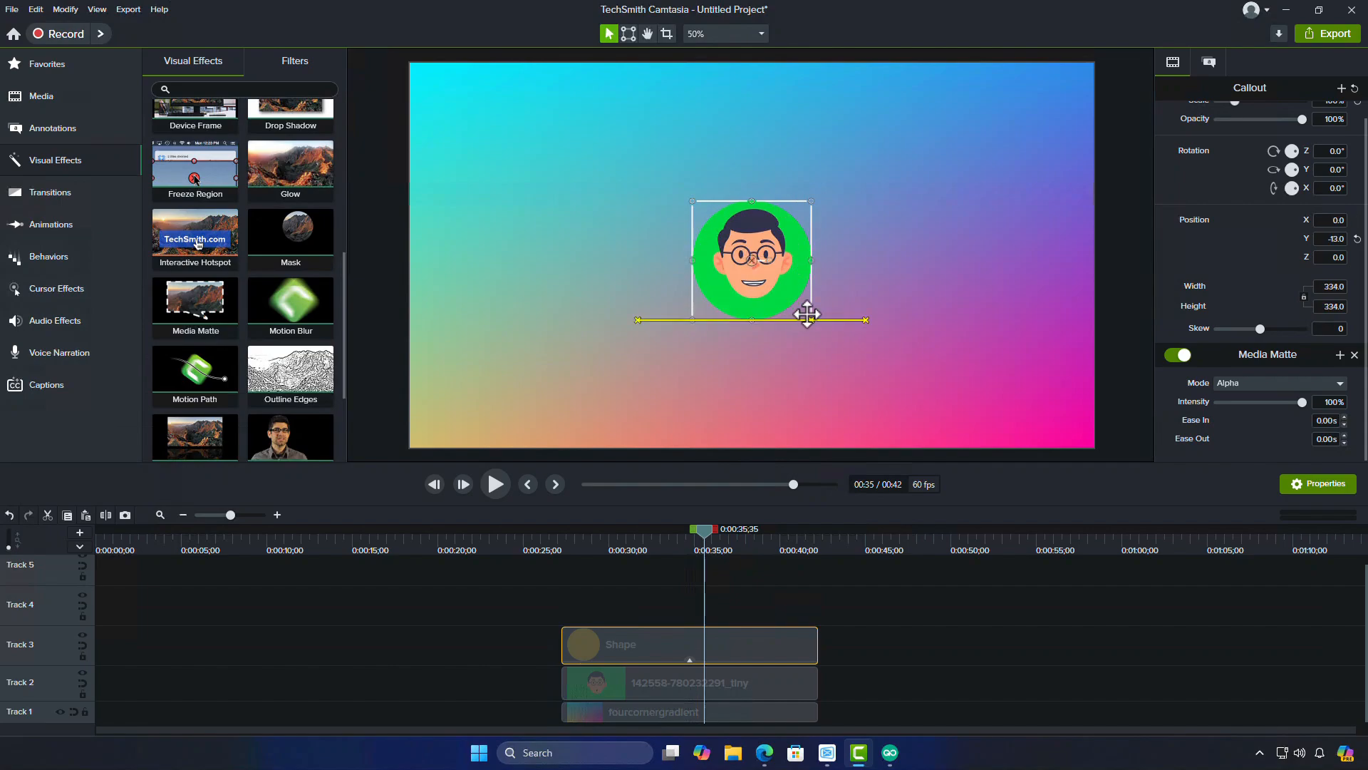
click(857, 350)
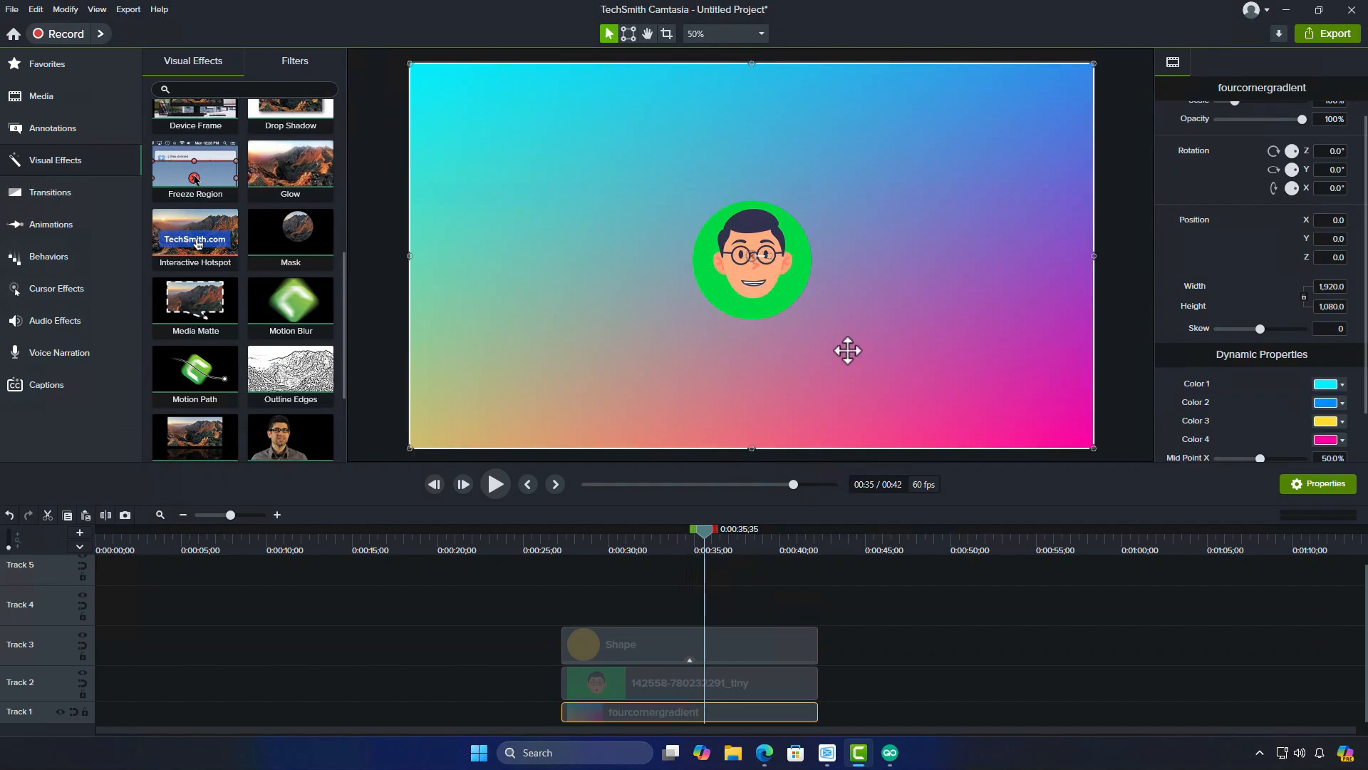
click(777, 307)
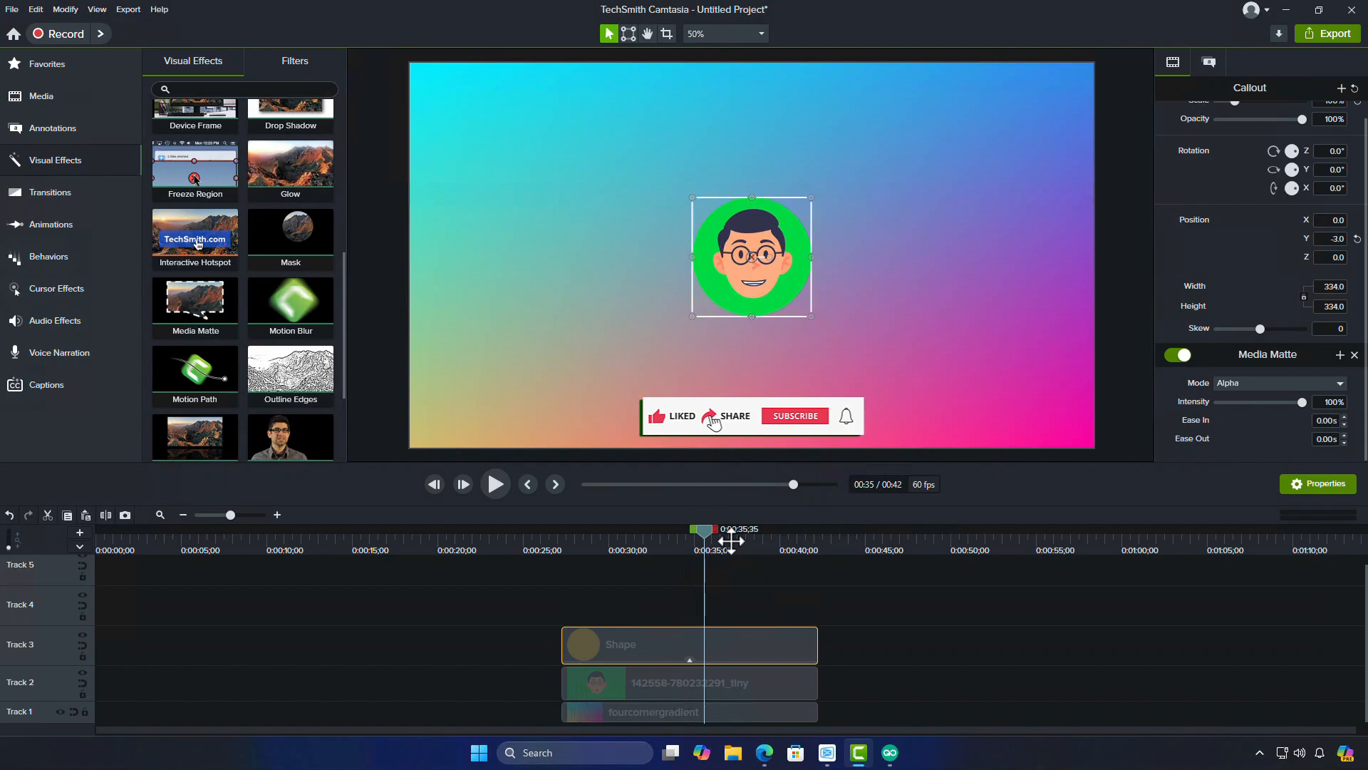
click(759, 582)
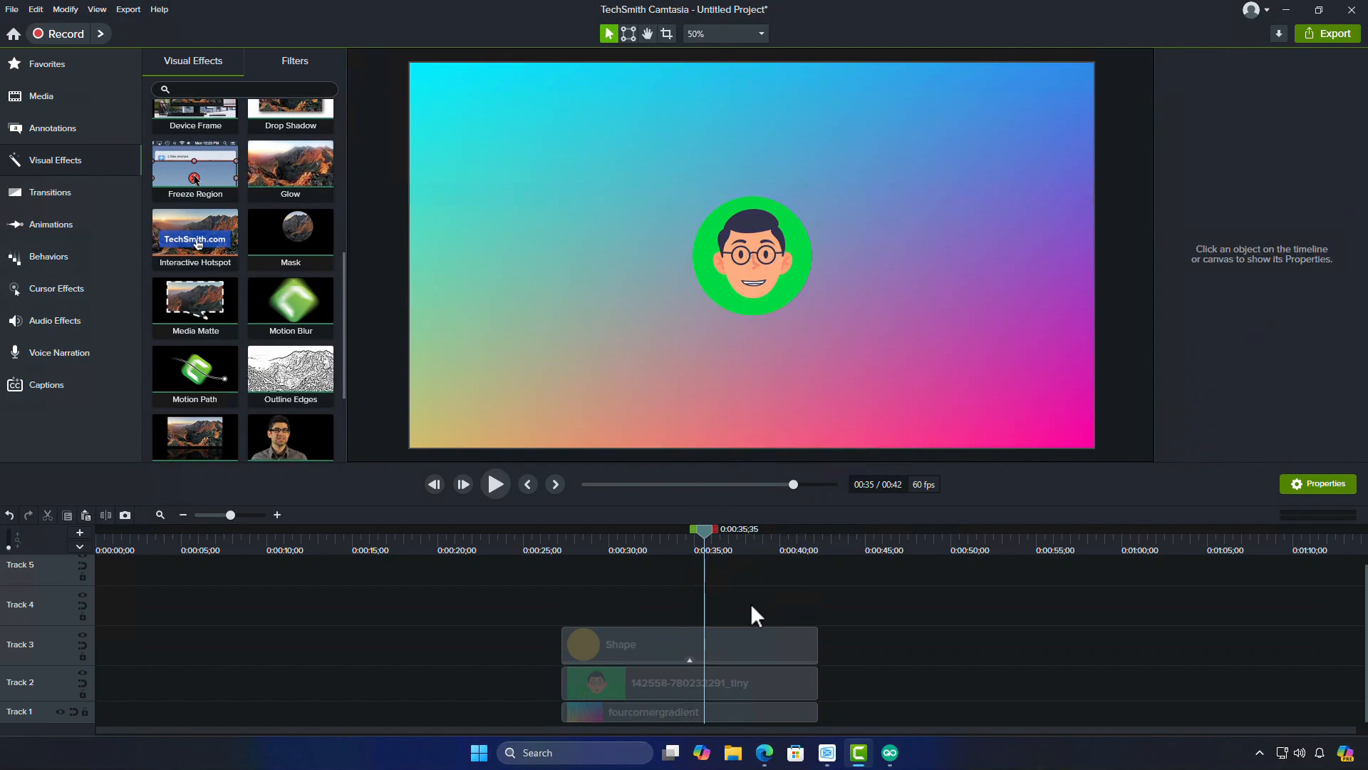
Duplicate the circle shape onto Track 4 and remove the Media Matte effect from the copy.
click(646, 638)
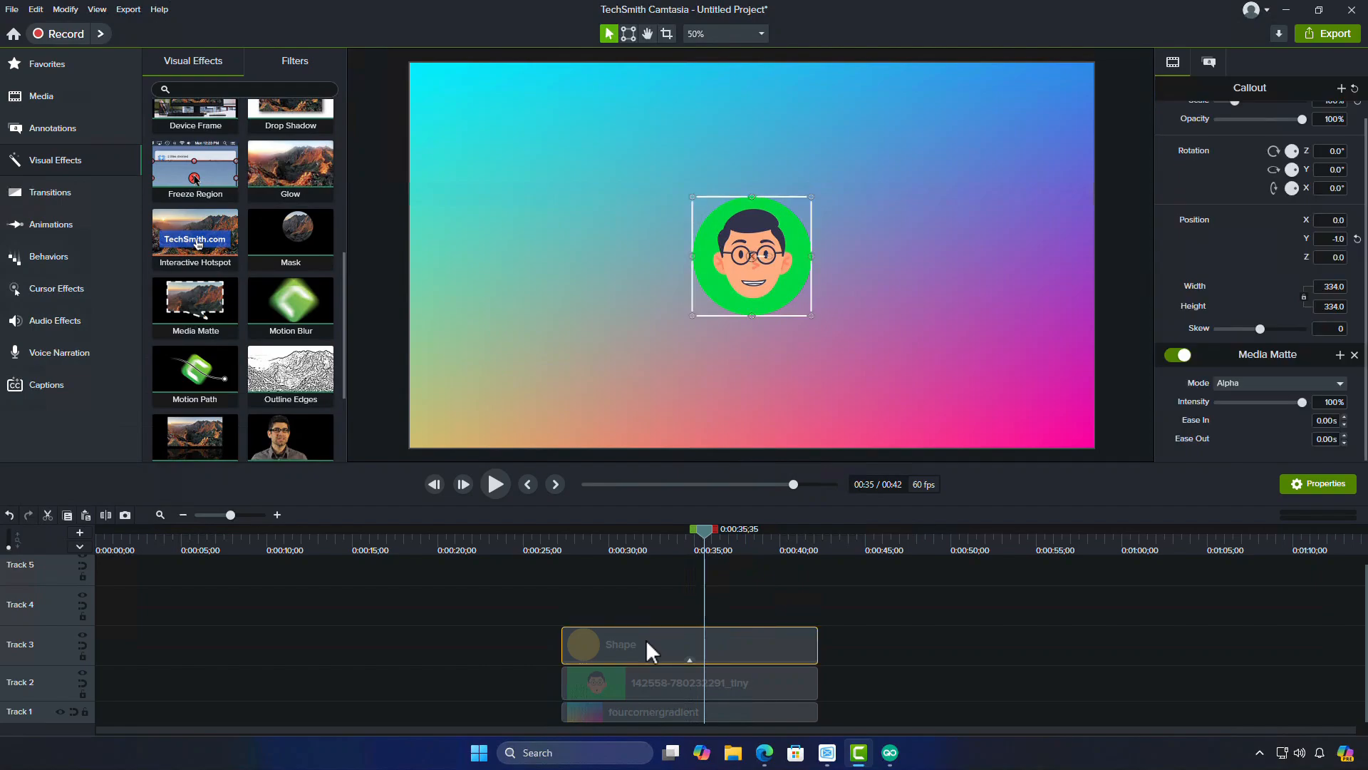
right_click(646, 639)
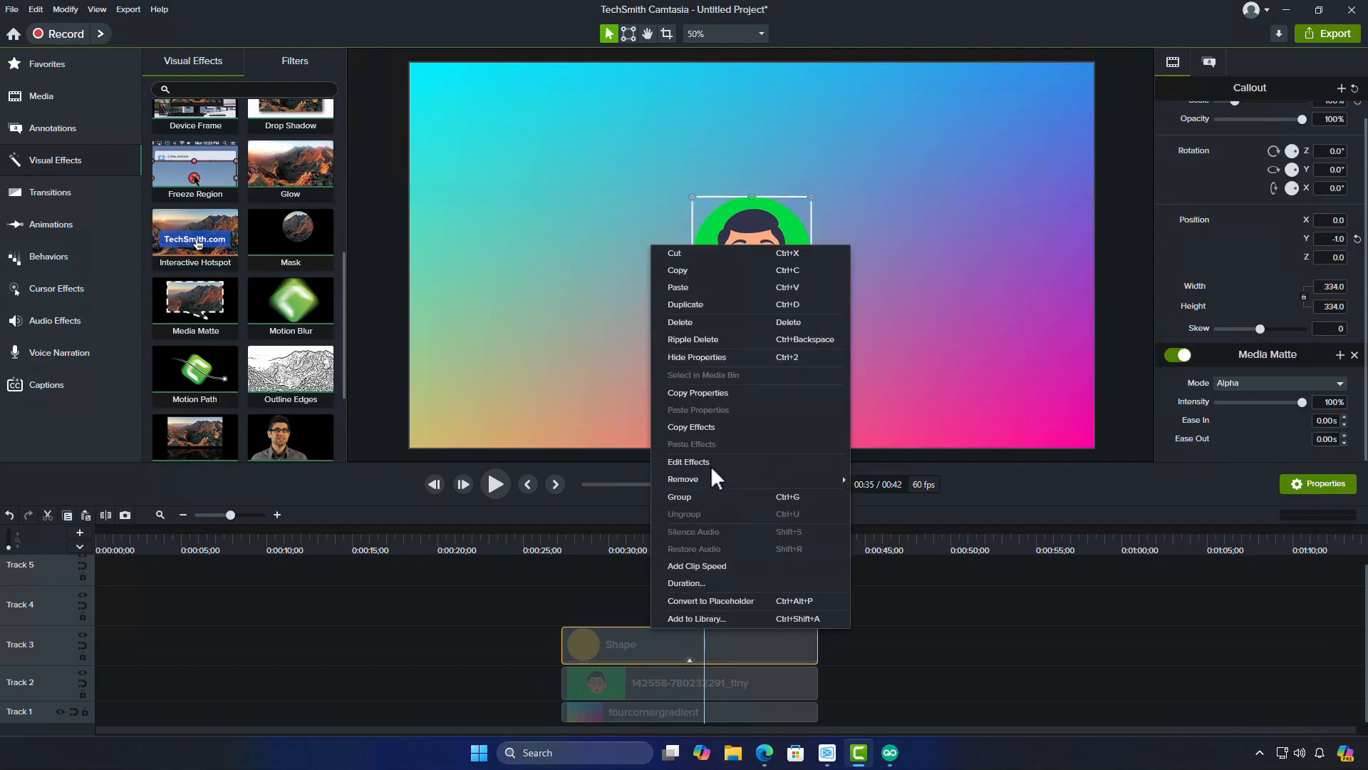
click(751, 307)
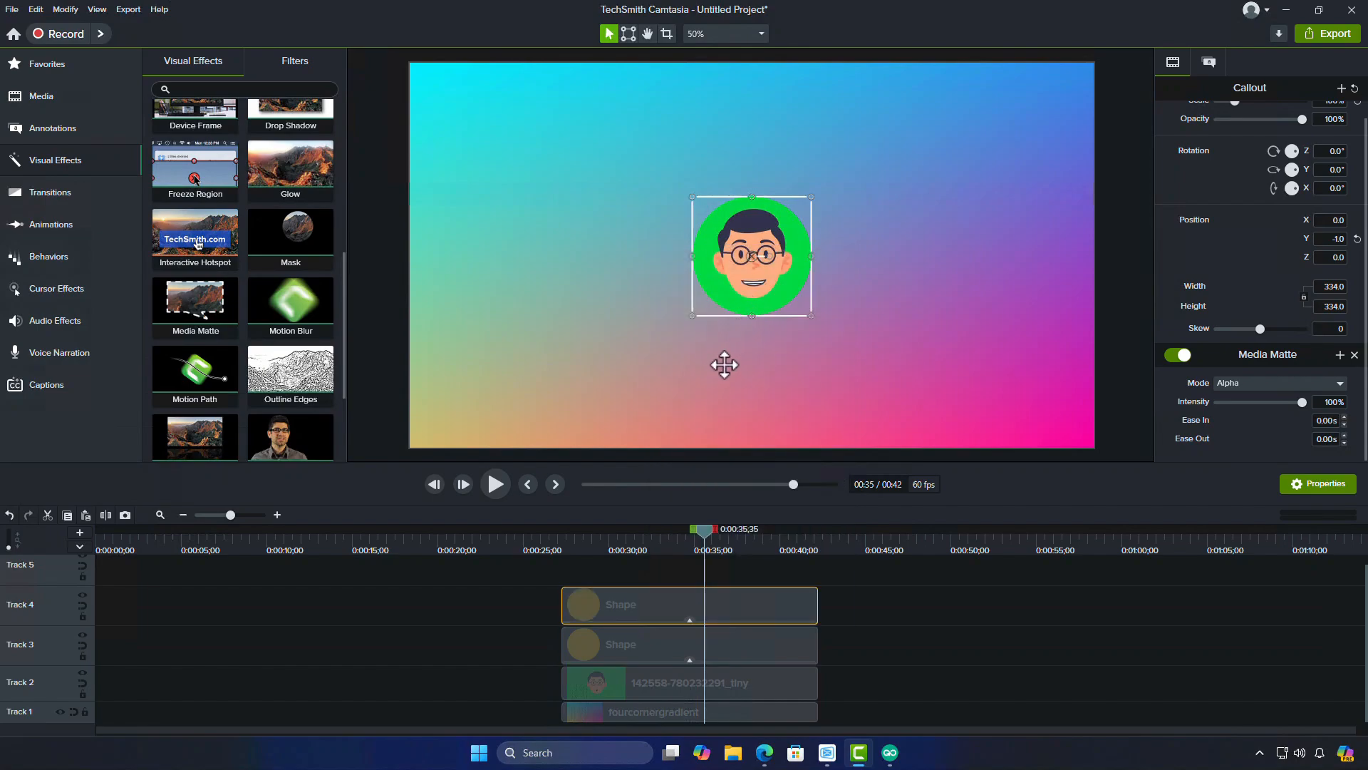
click(1355, 355)
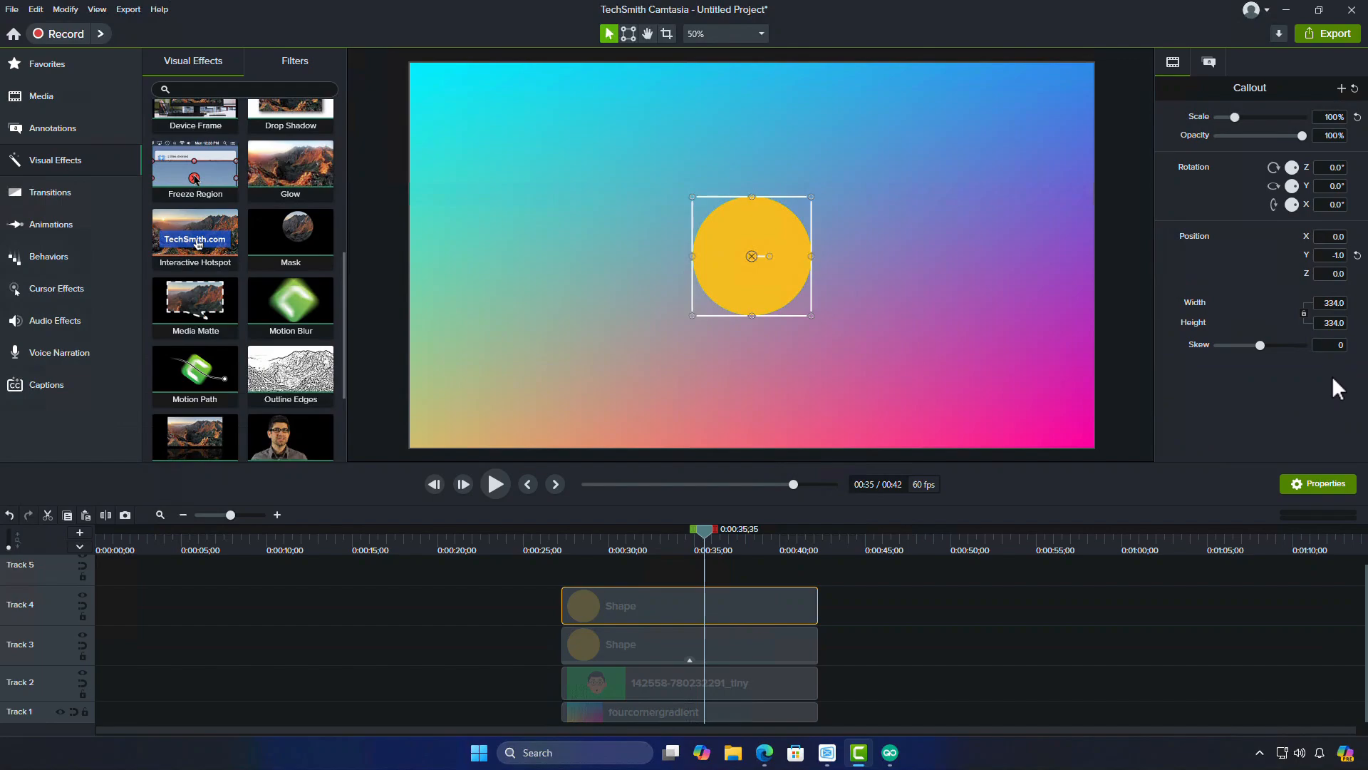
Set the duplicate circle's fill opacity to 0% and its white outline thickness to 10.
click(1213, 67)
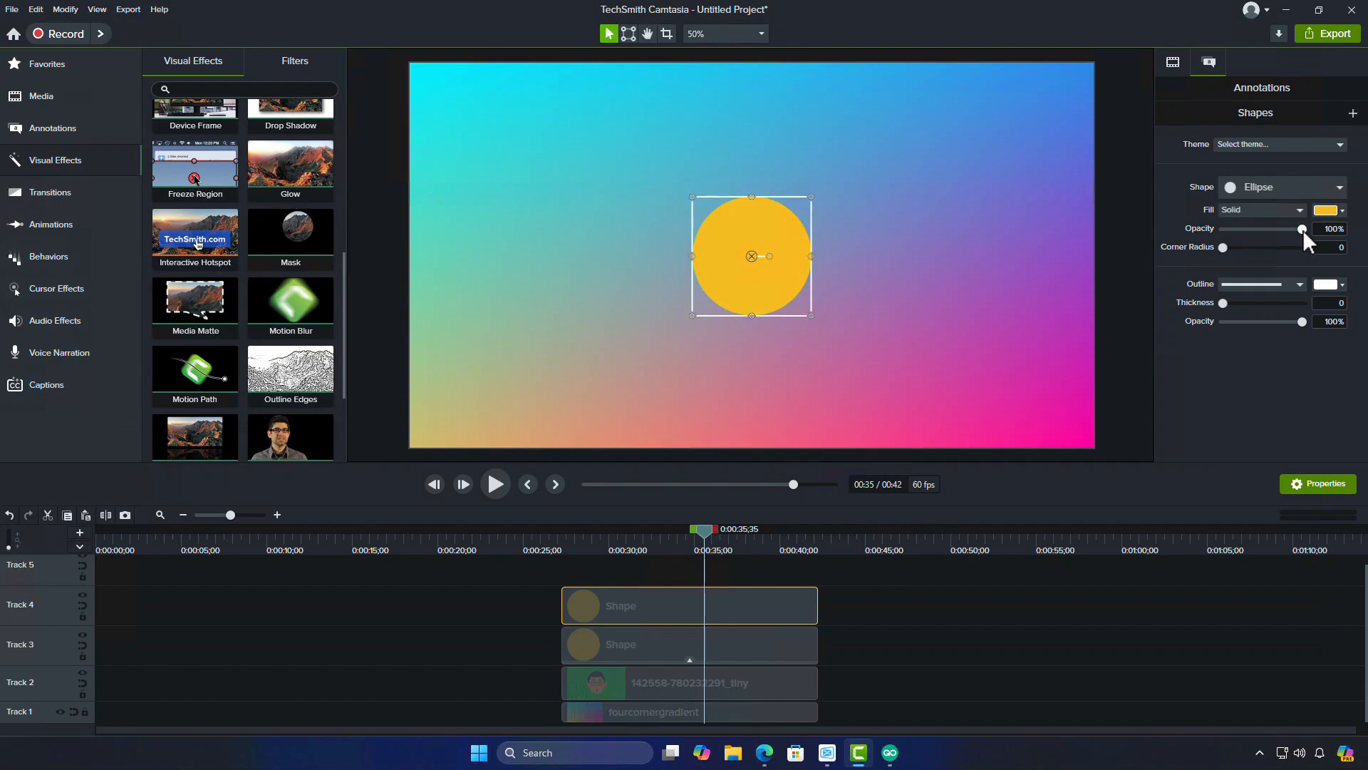
drag(1303, 230, 1218, 237)
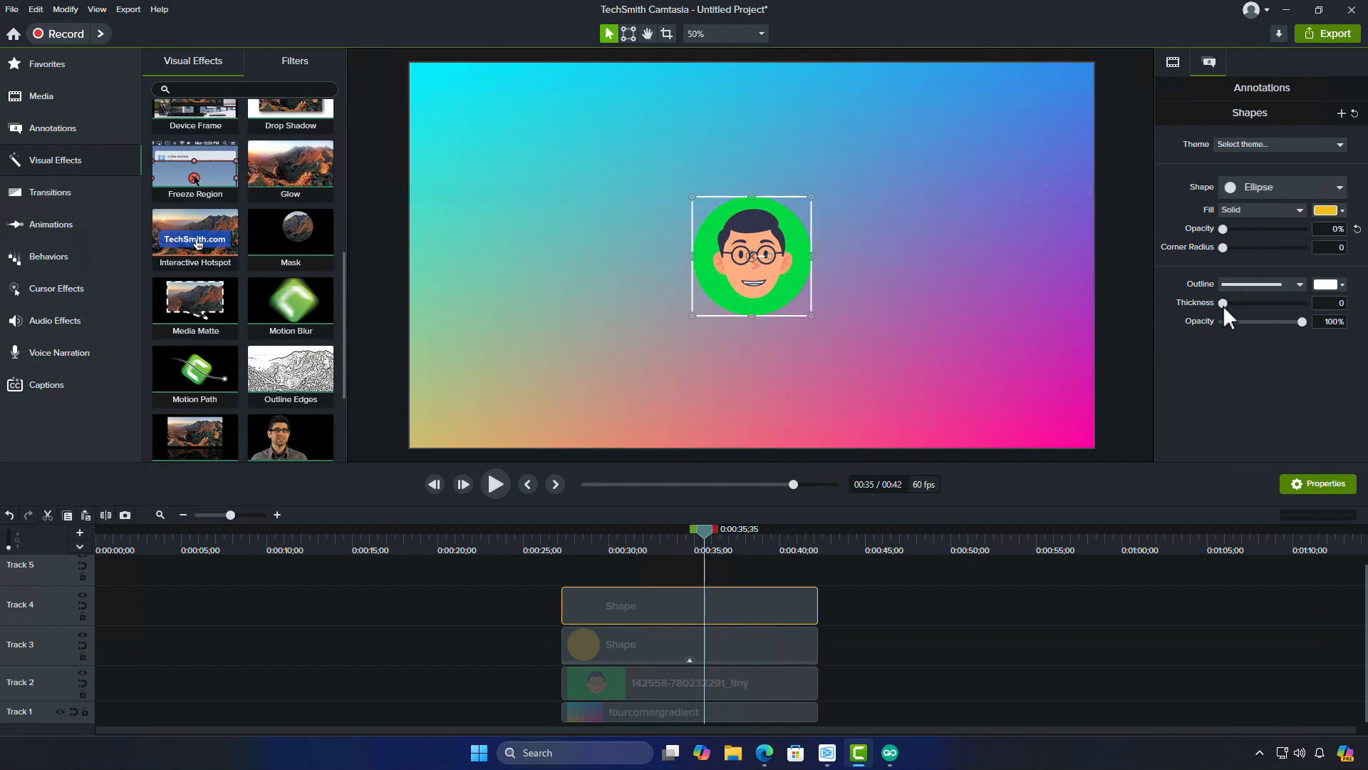
drag(1223, 307, 1233, 306)
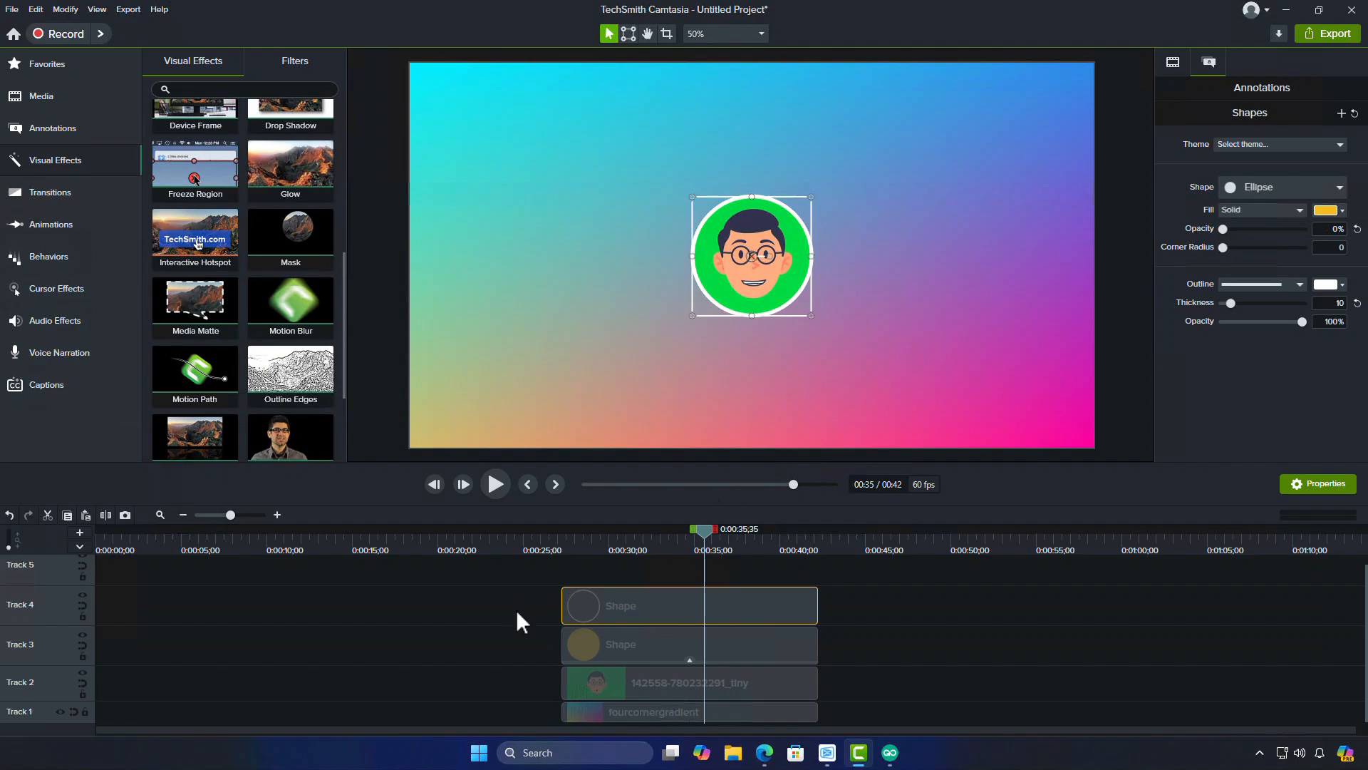
Group the two circle shapes on Tracks 3 and 4 with the face video on Track 2.
drag(536, 597, 652, 681)
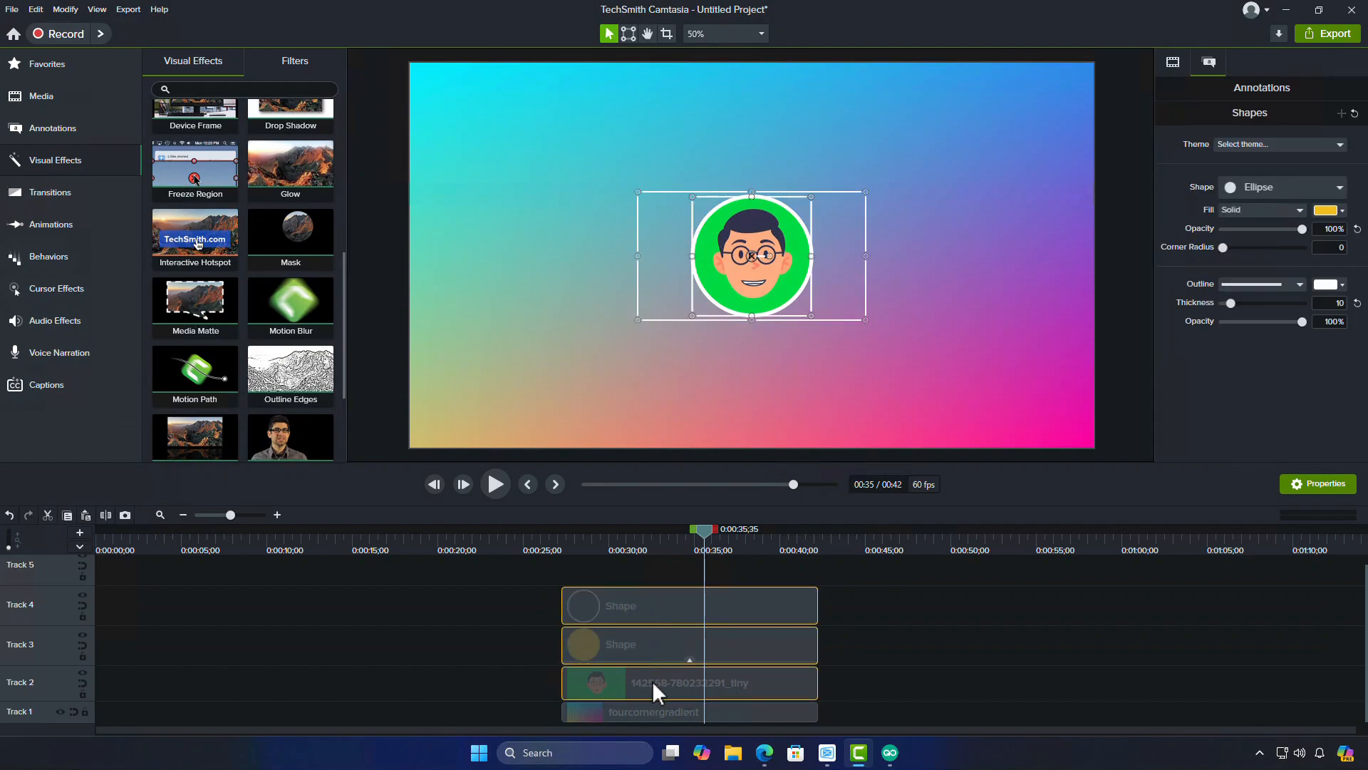
right_click(652, 610)
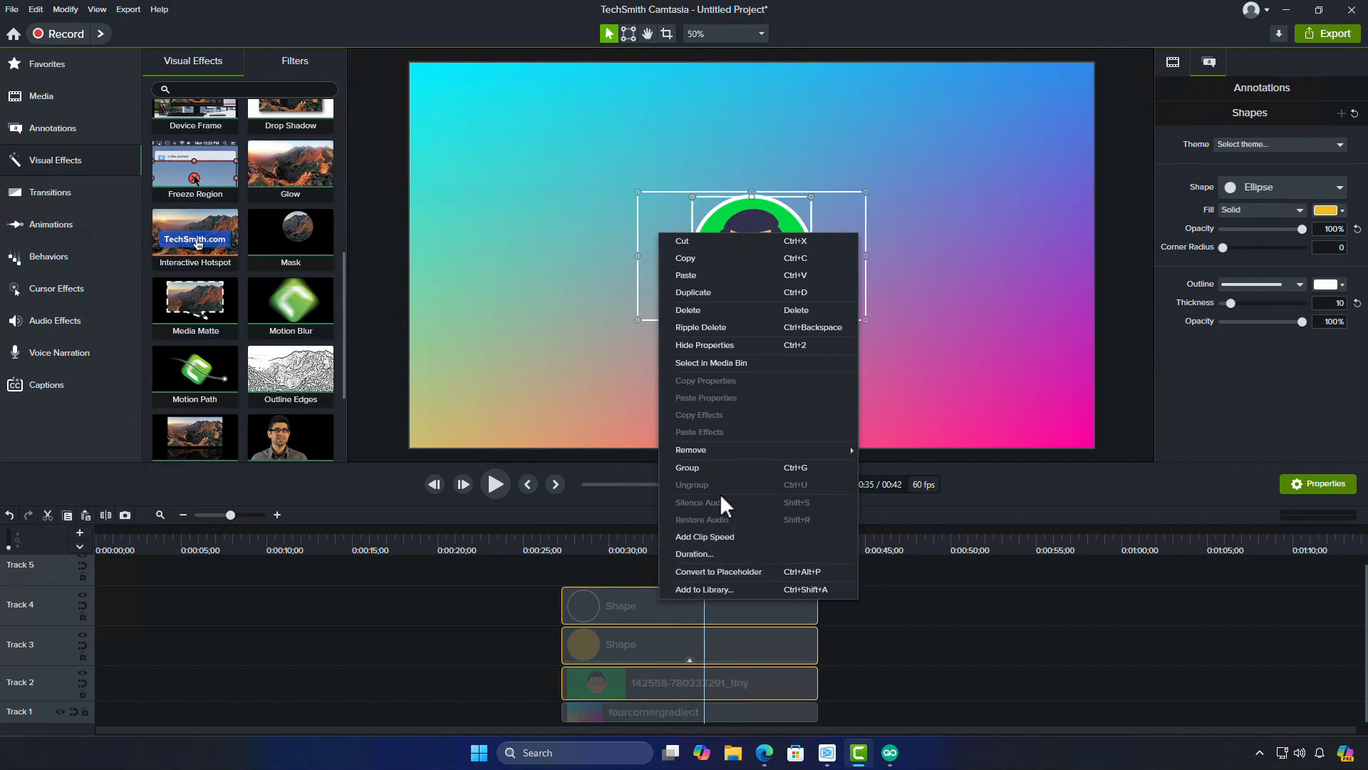
click(728, 469)
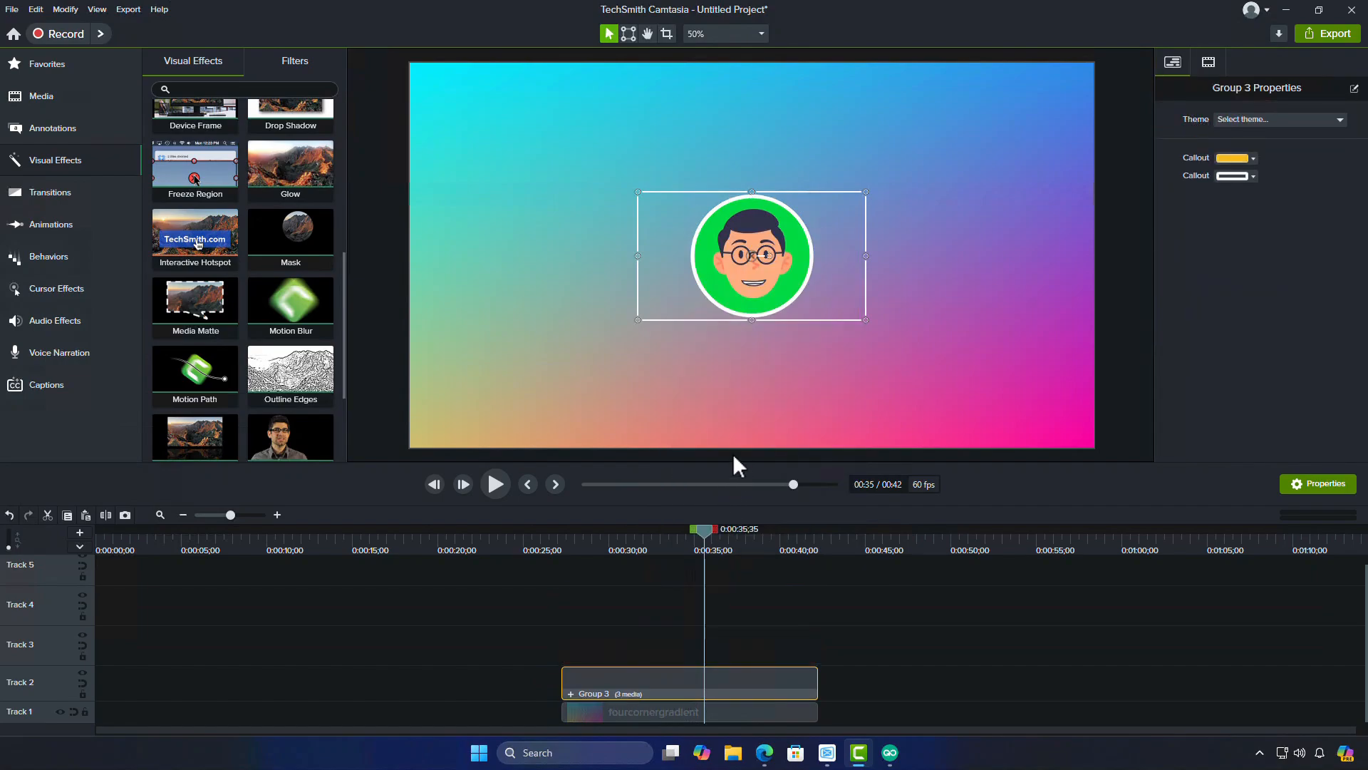
Move the circular face group to the upper-right area of the canvas and play the result from the clip's start.
drag(801, 245, 1032, 146)
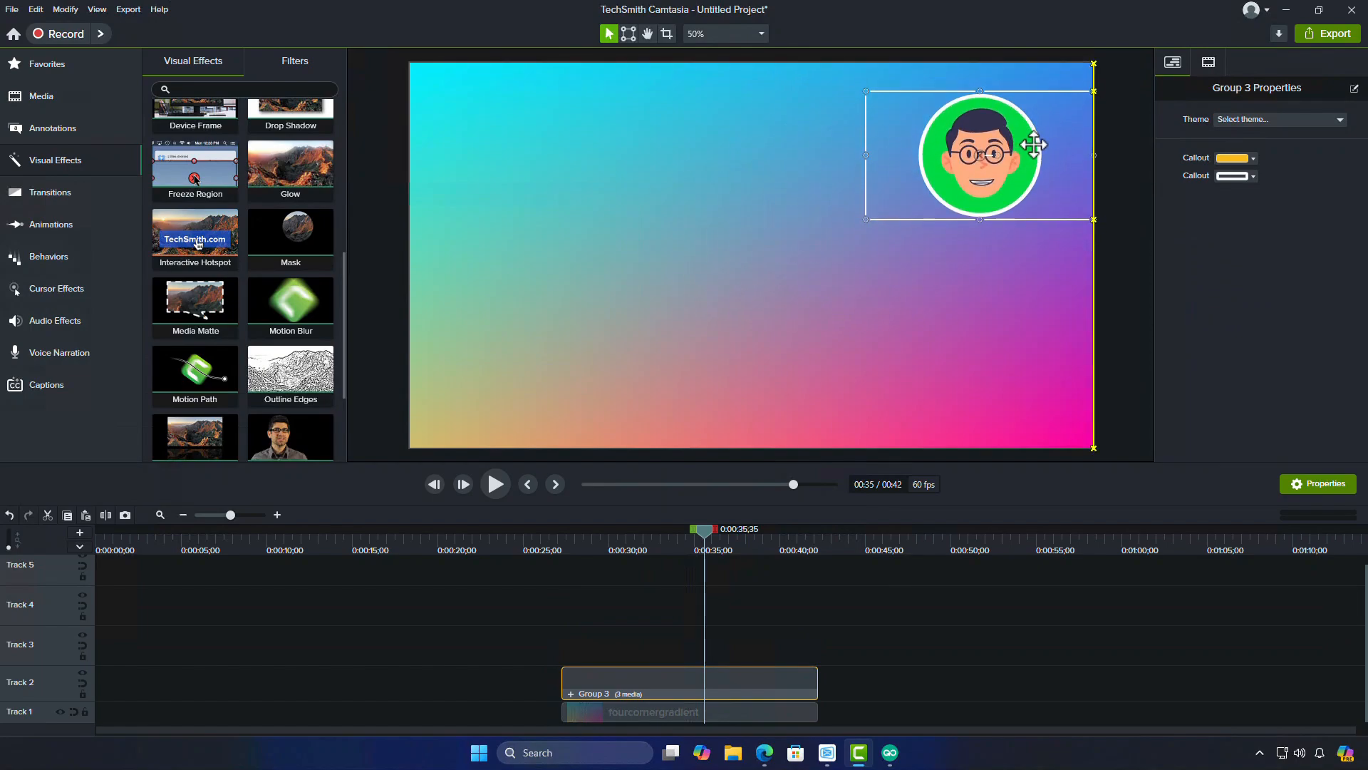
click(530, 486)
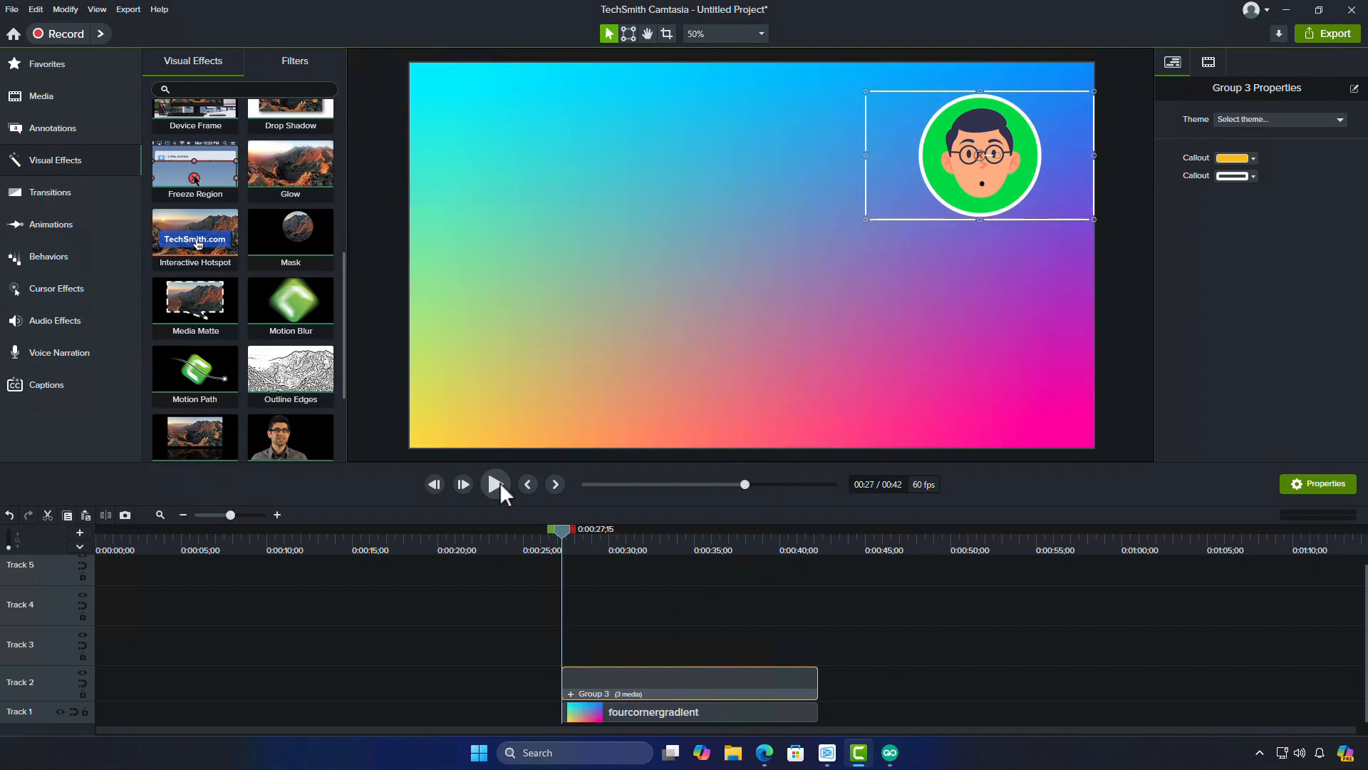
click(498, 482)
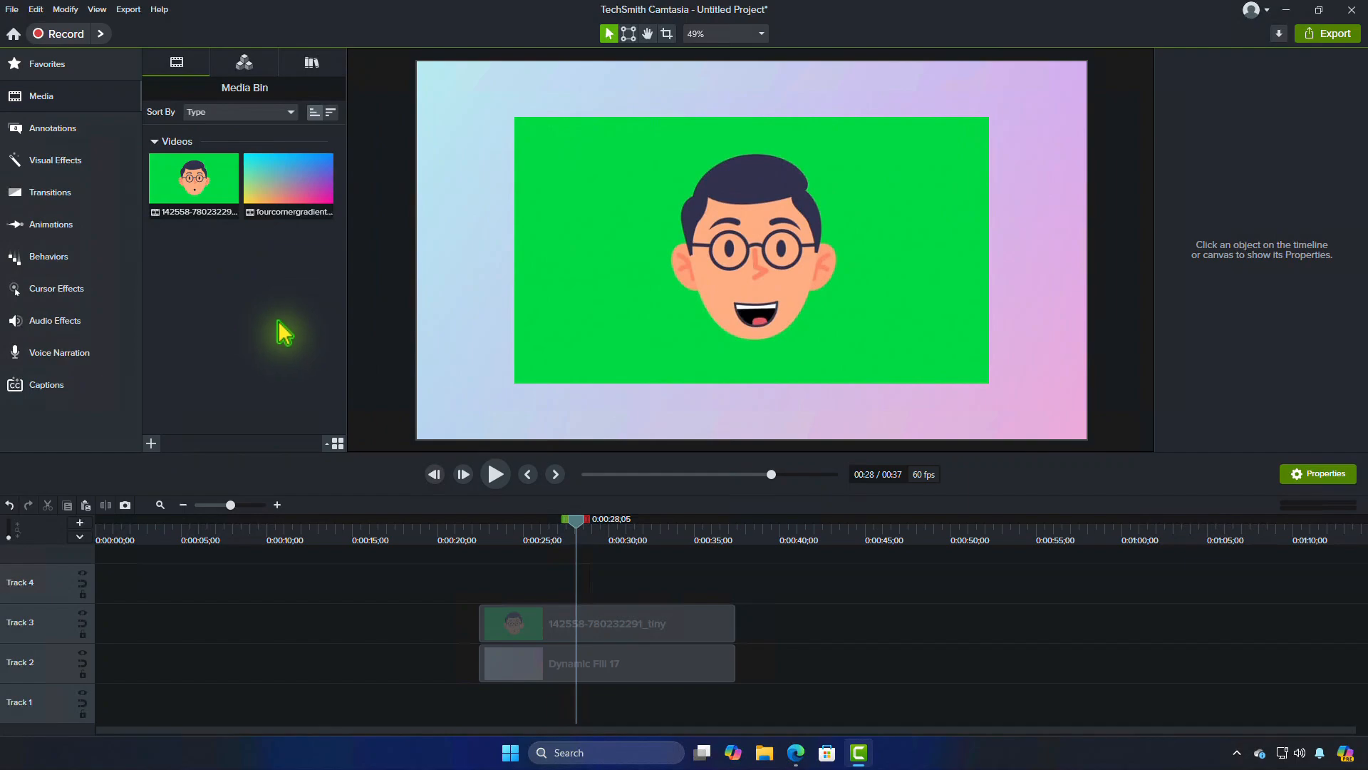
Add a black Basic-style rectangle over the enlarged face video and set its fill opacity to 55%.
click(95, 134)
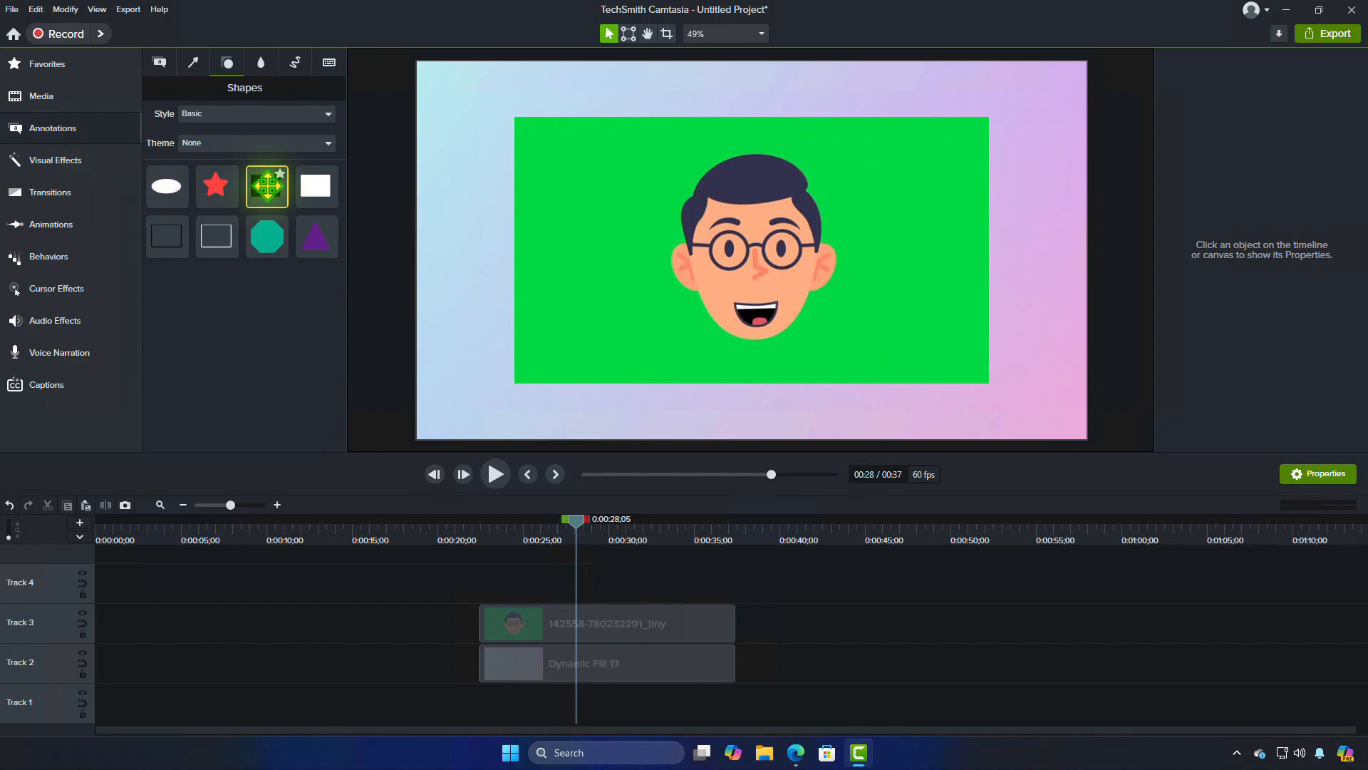
drag(267, 186, 916, 351)
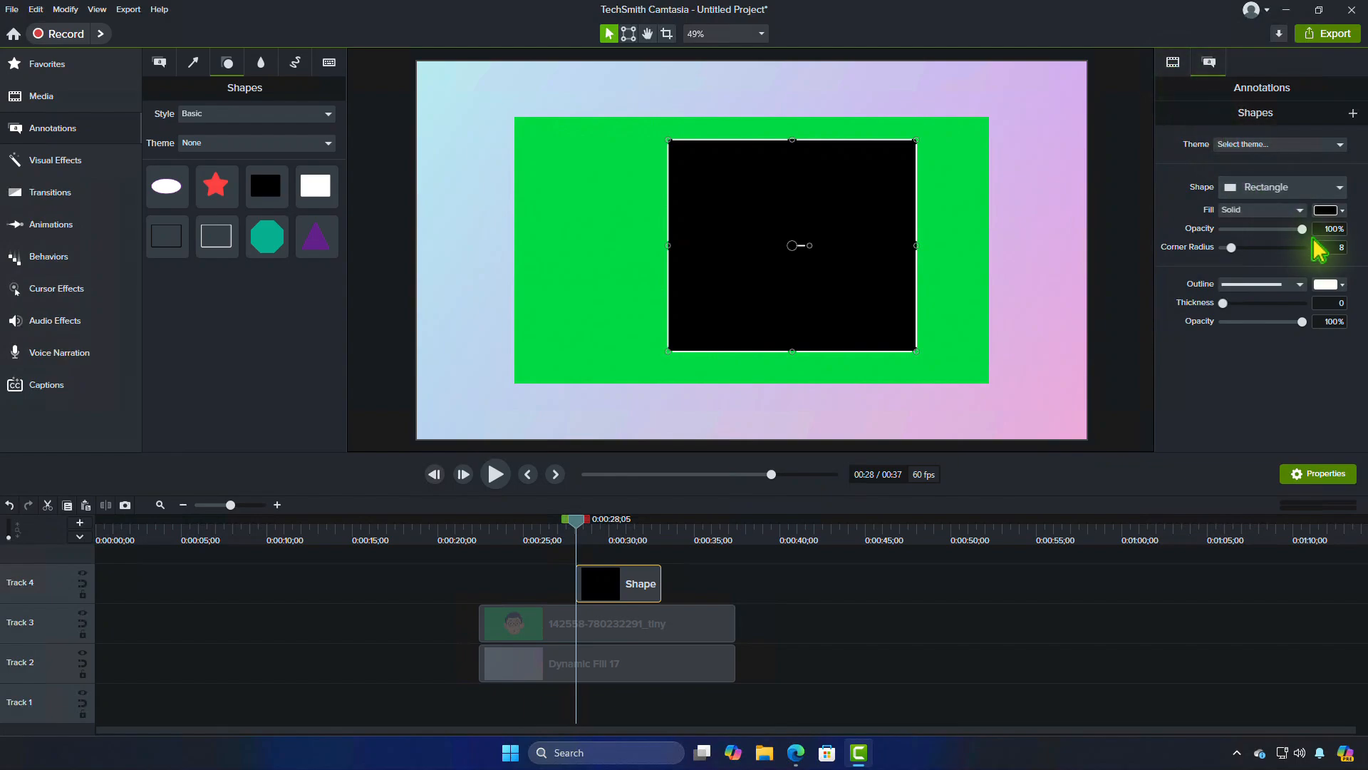
drag(1302, 229, 1268, 230)
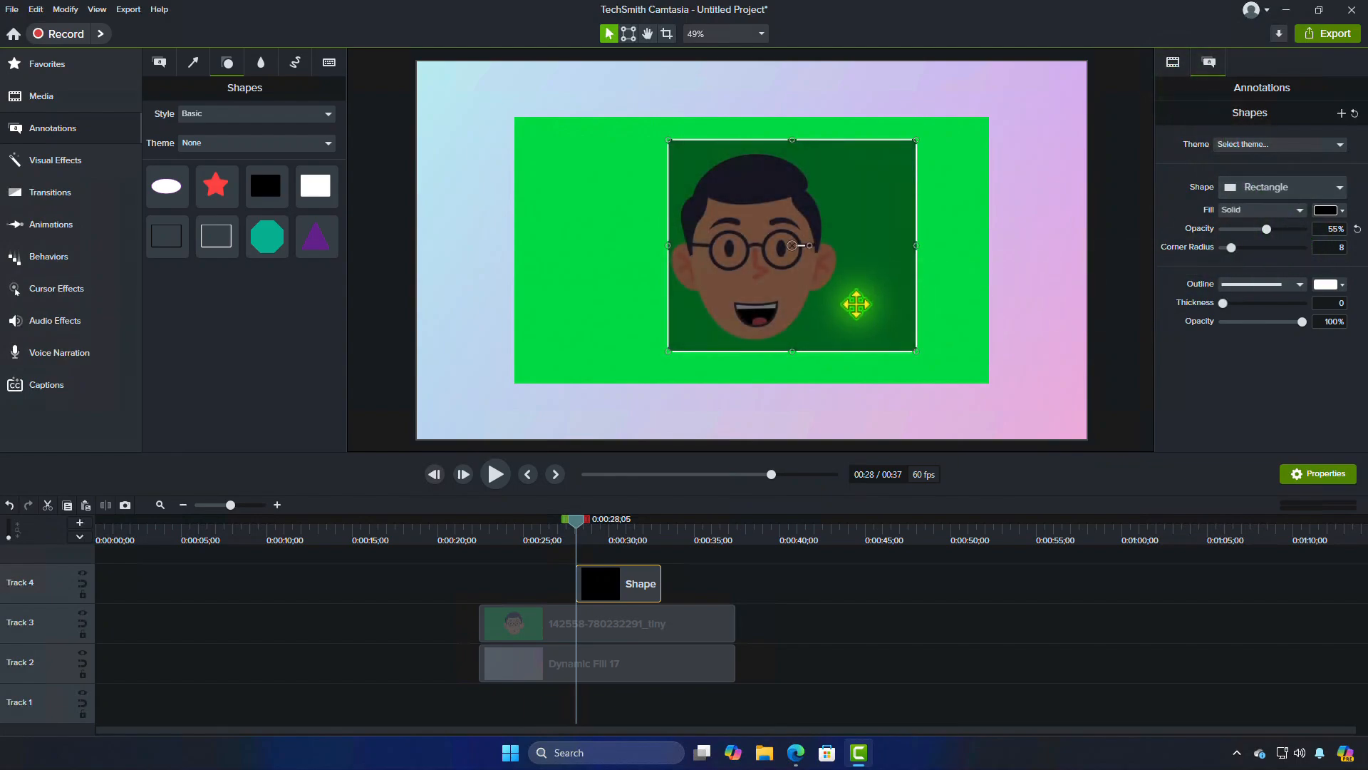
Resize the semi-transparent rectangle to span the face video's full height and centre it horizontally over the face.
drag(857, 304, 813, 305)
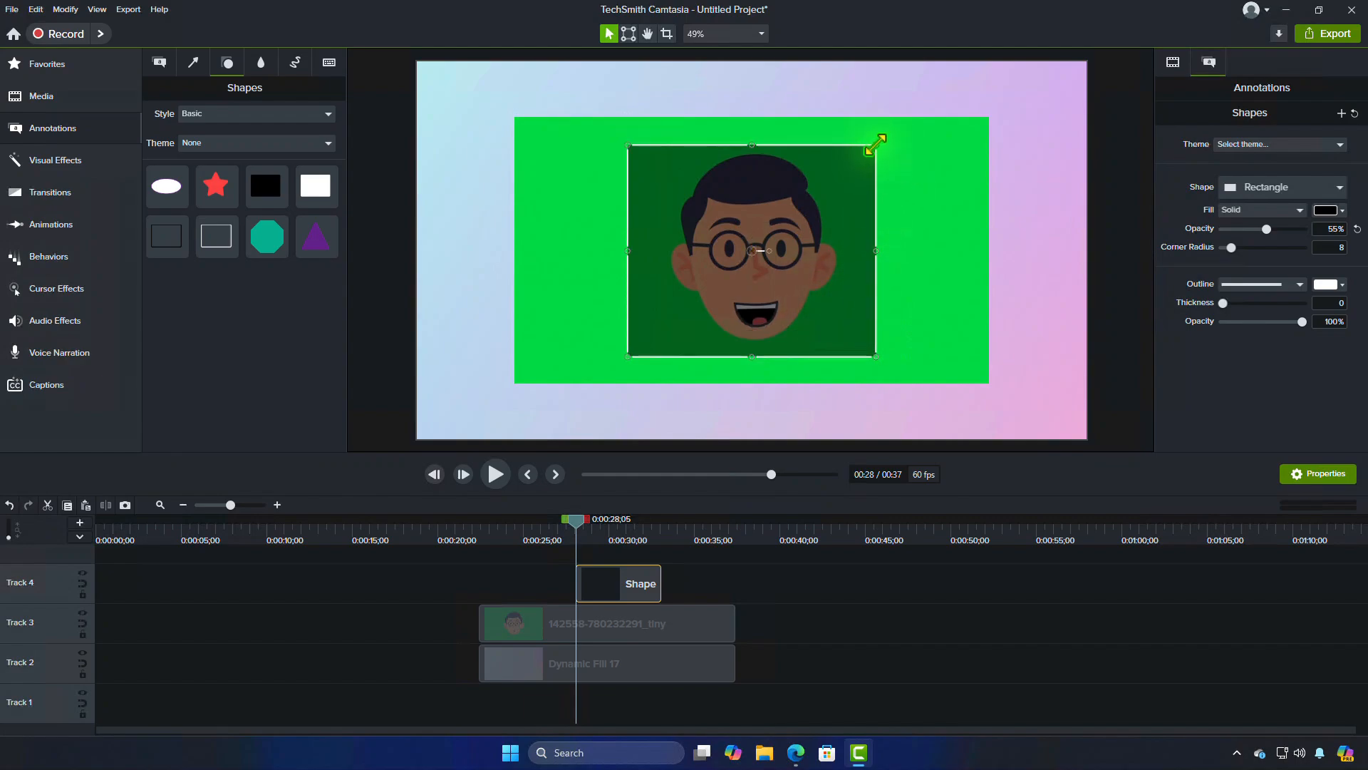
drag(876, 145, 887, 118)
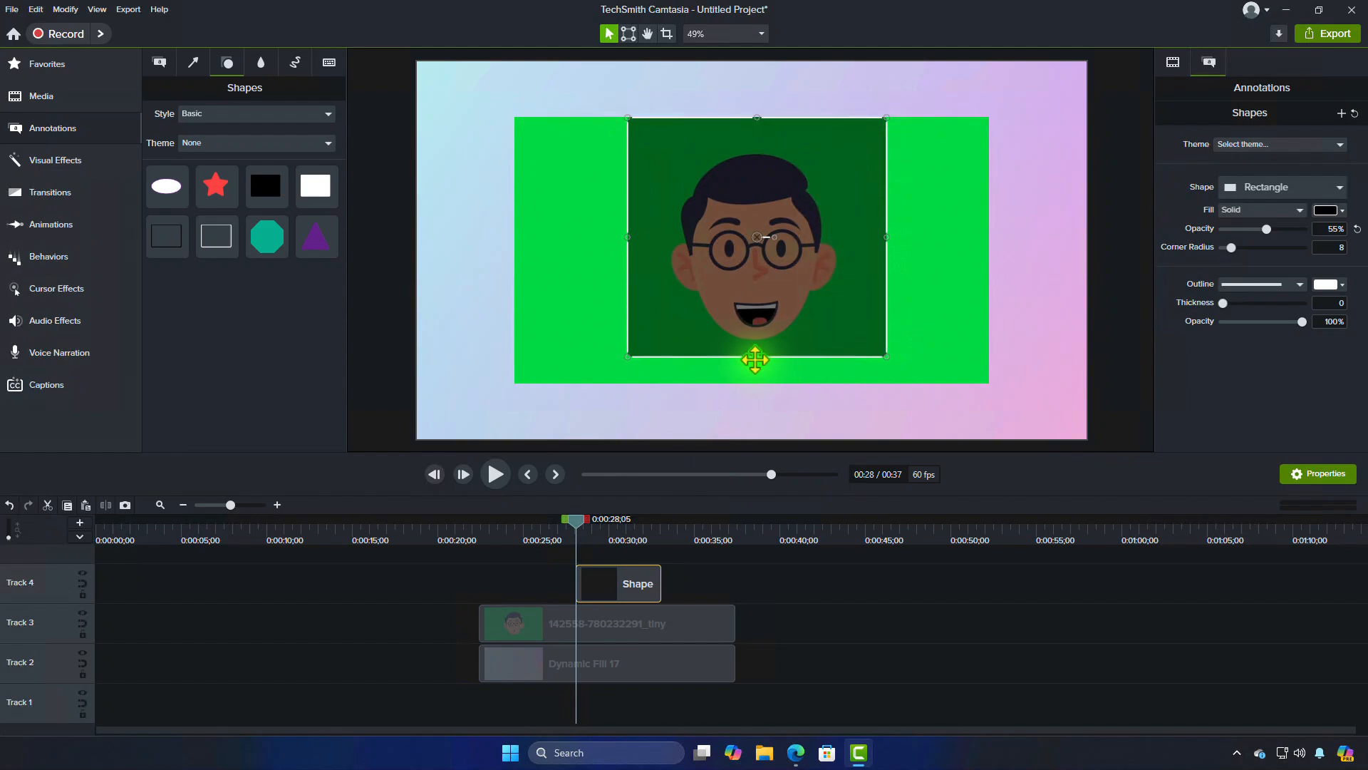
drag(756, 356, 757, 367)
drag(818, 327, 813, 327)
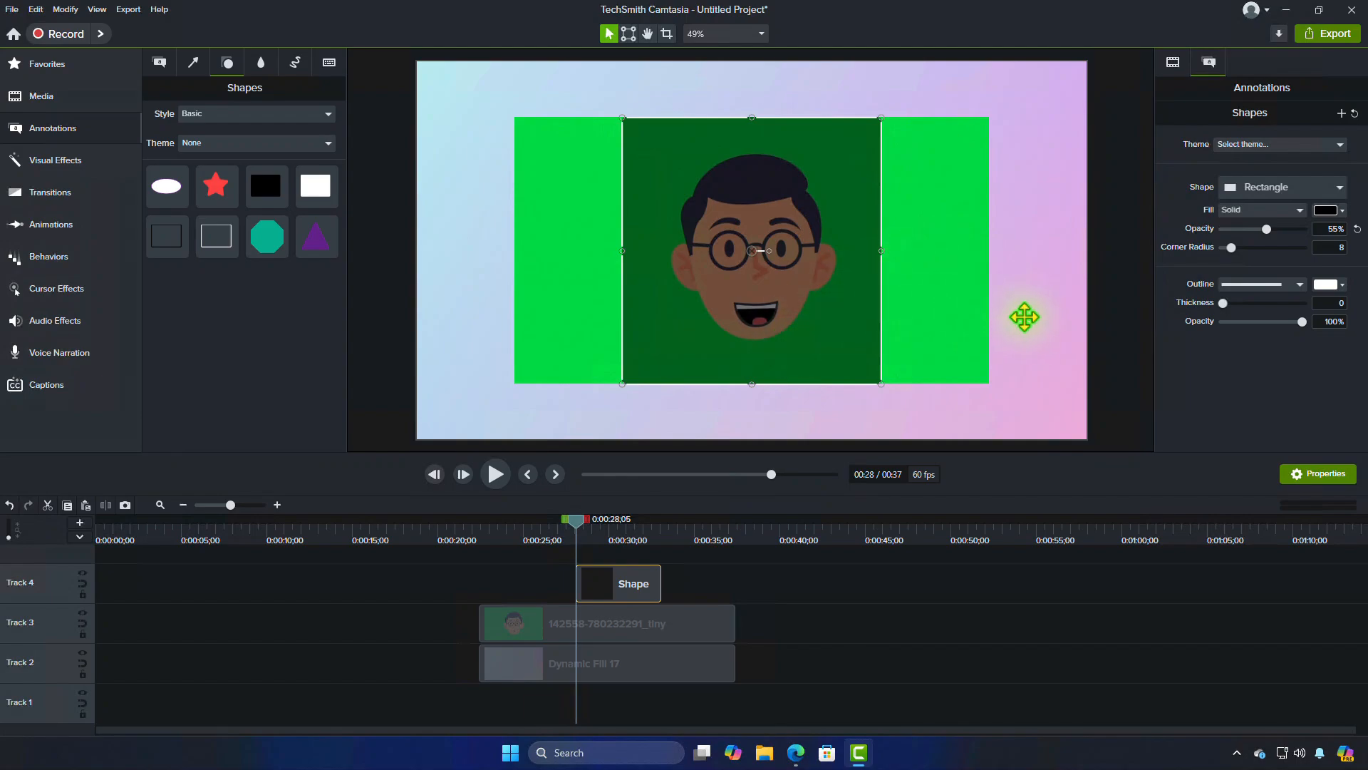
Crop both sides of the face video on Track 3 to the guide rectangle's edges and remove the rectangle from Track 4.
click(688, 627)
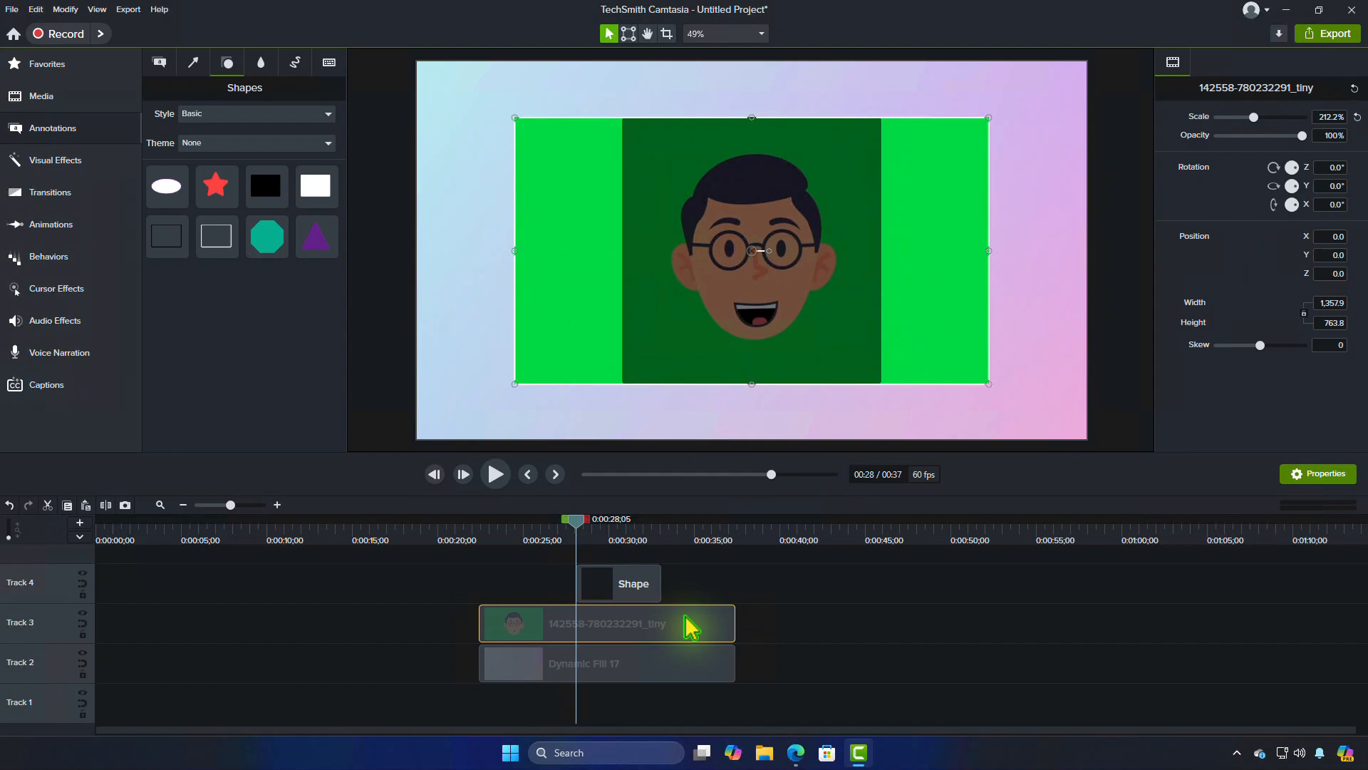
click(667, 33)
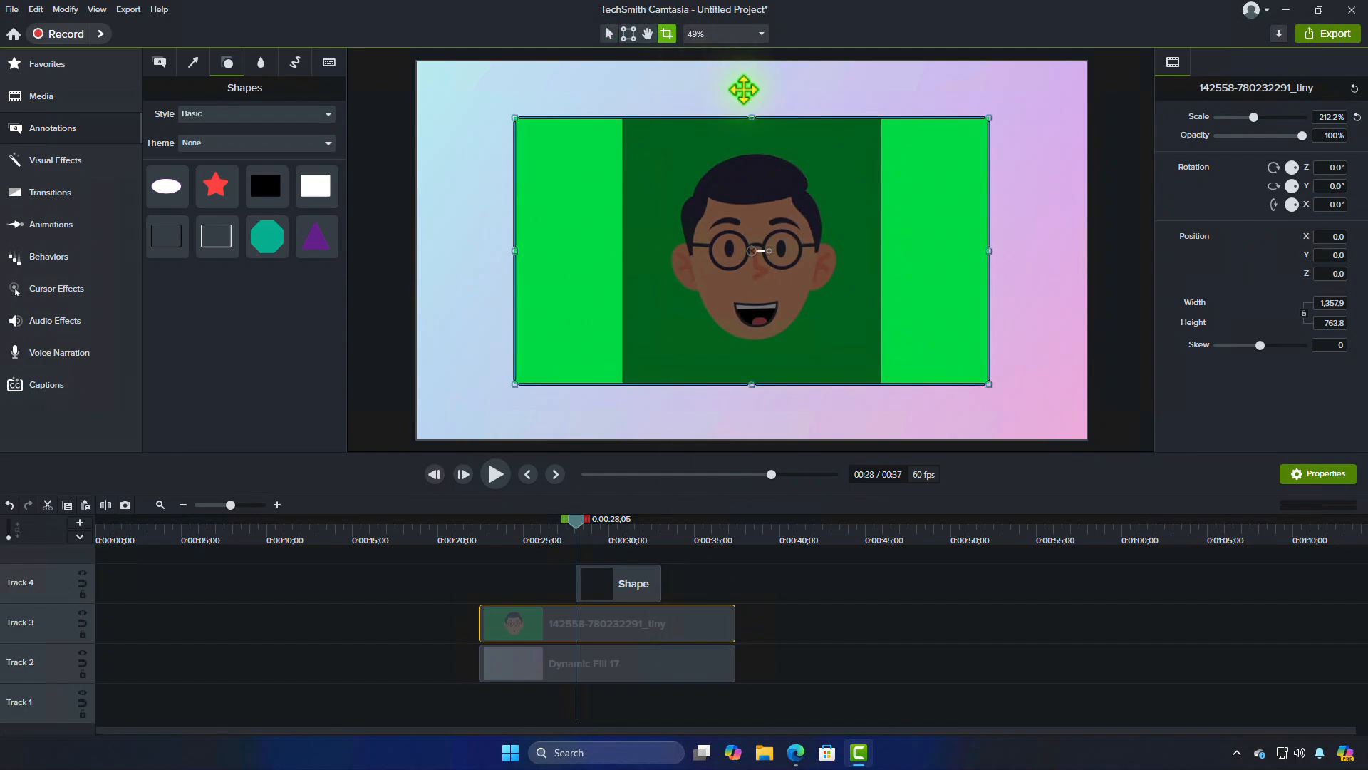
drag(514, 250, 622, 250)
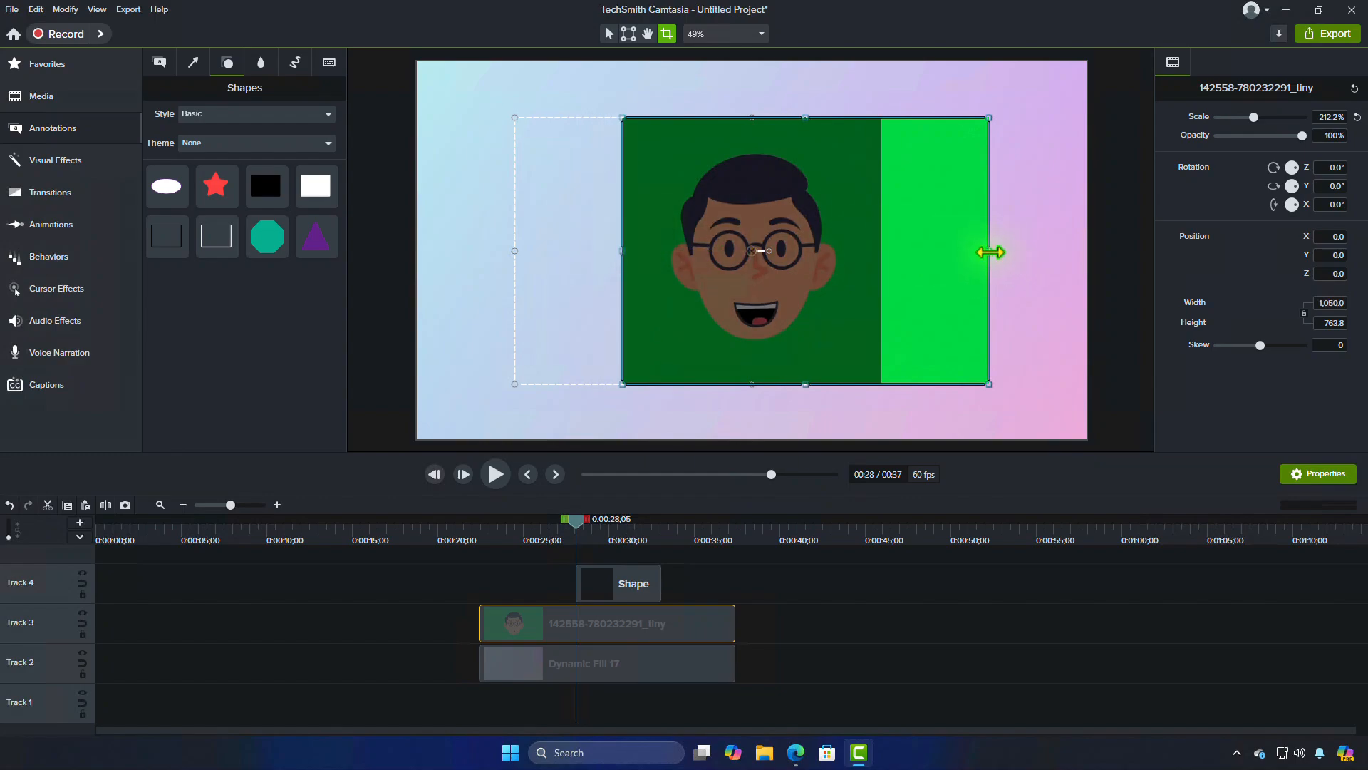
drag(989, 250, 882, 251)
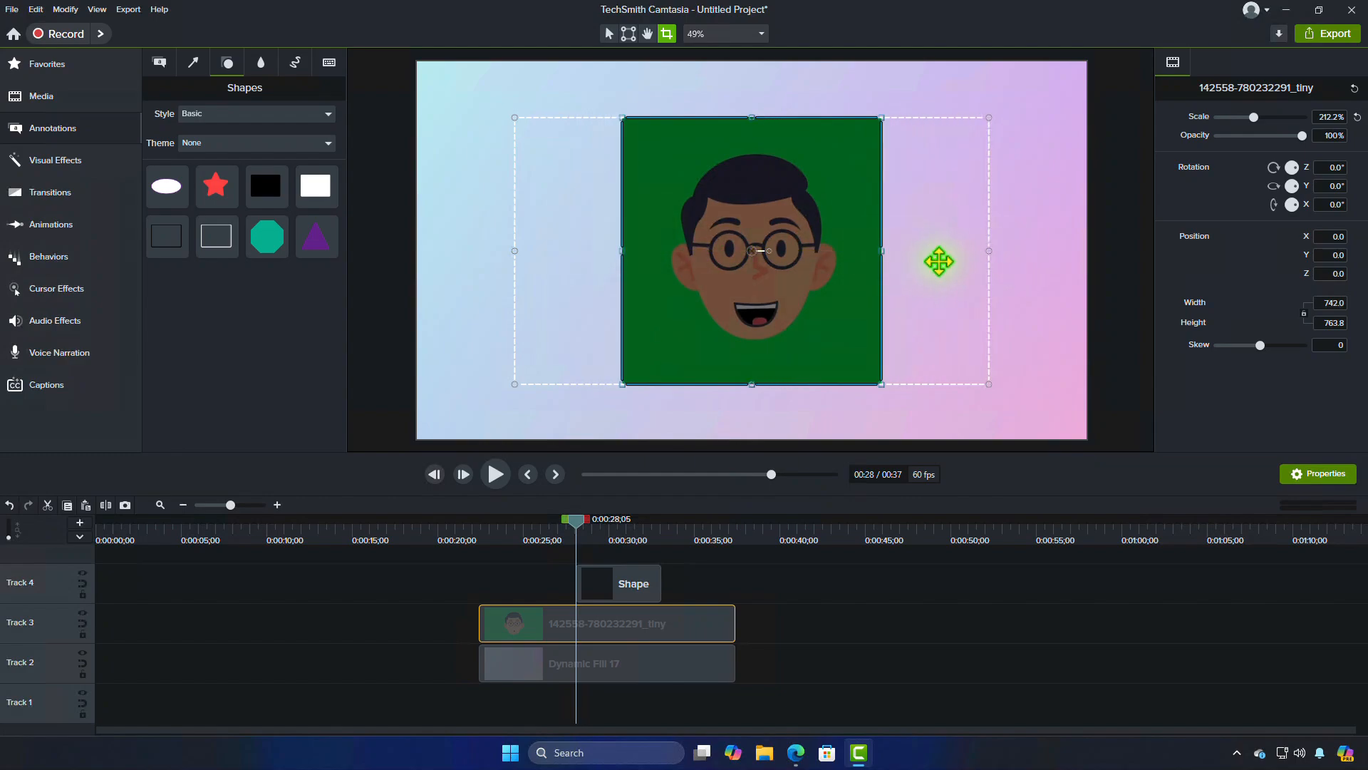
click(642, 586)
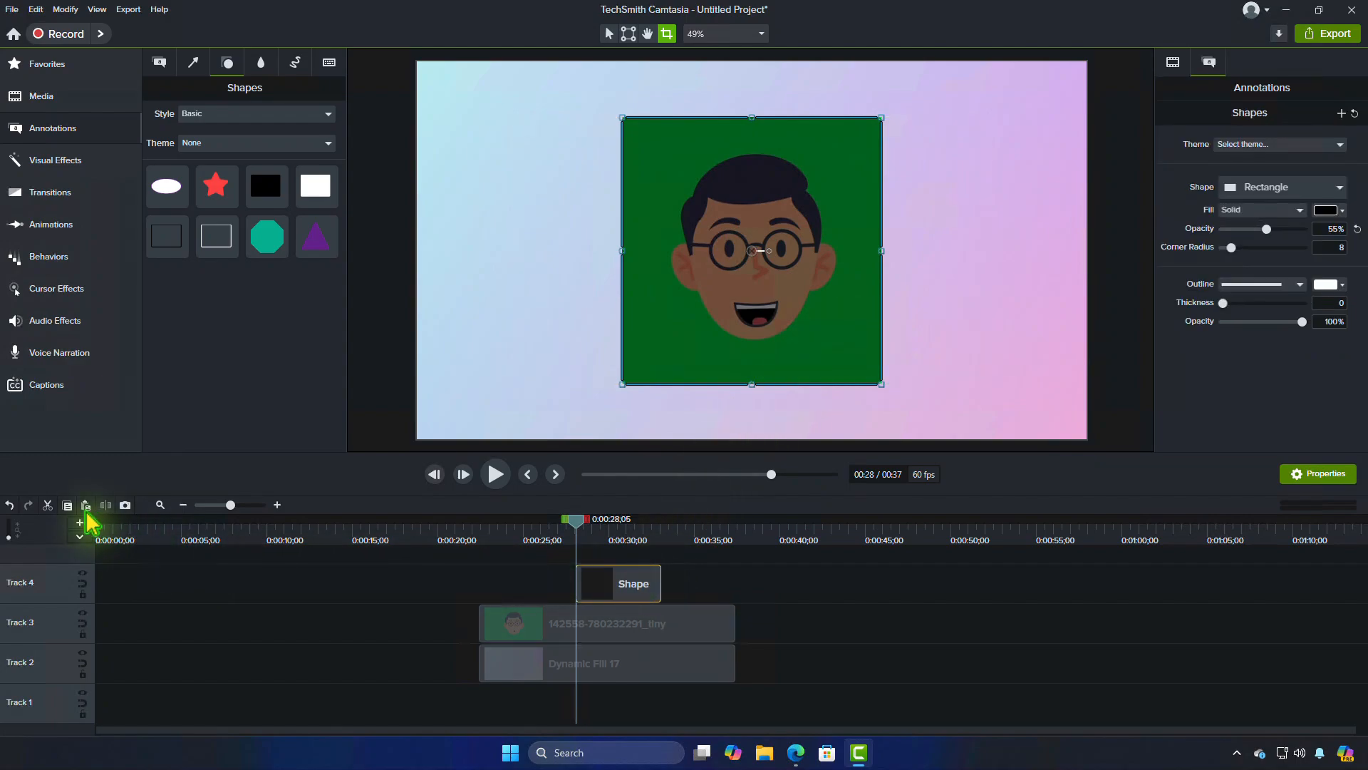
click(49, 506)
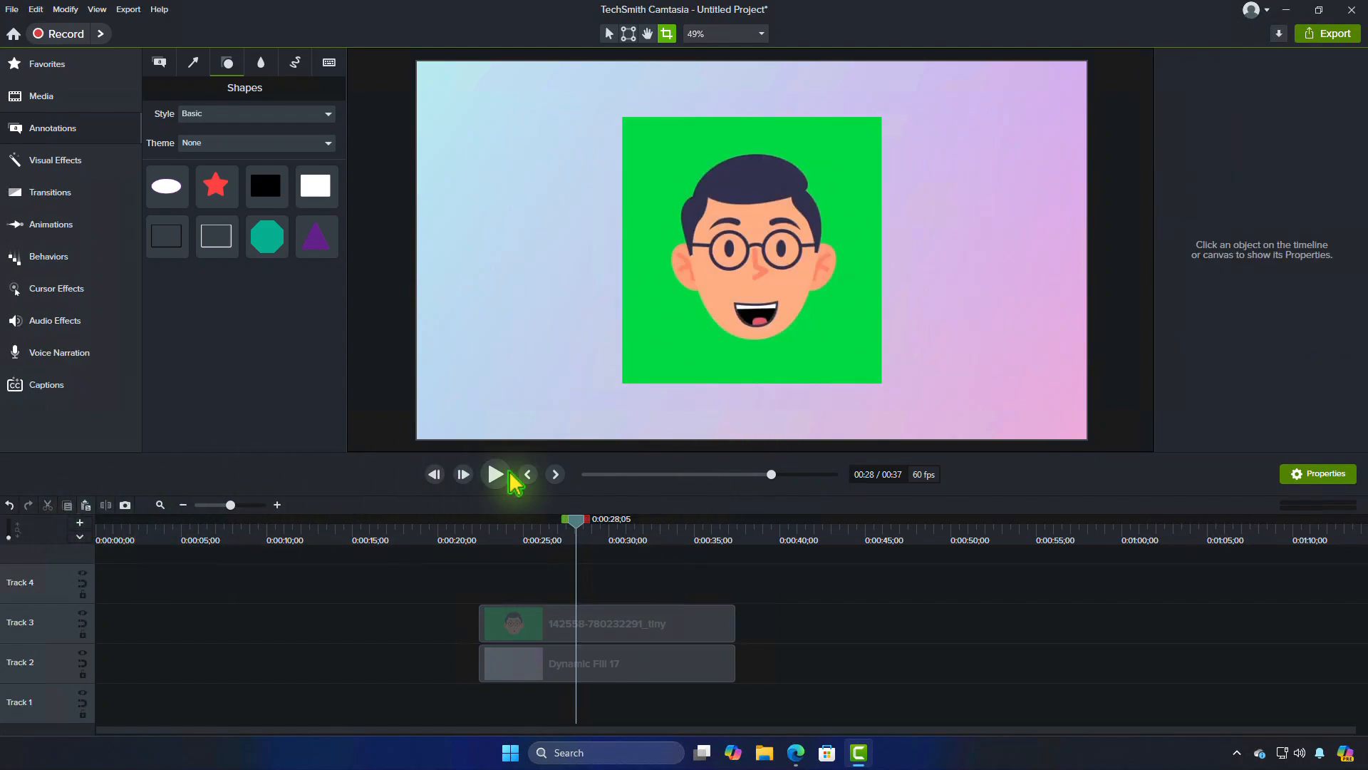
Apply Corner Rounding with a radius of 181 to the cropped face video and scale the circular video down to about 156%.
click(669, 628)
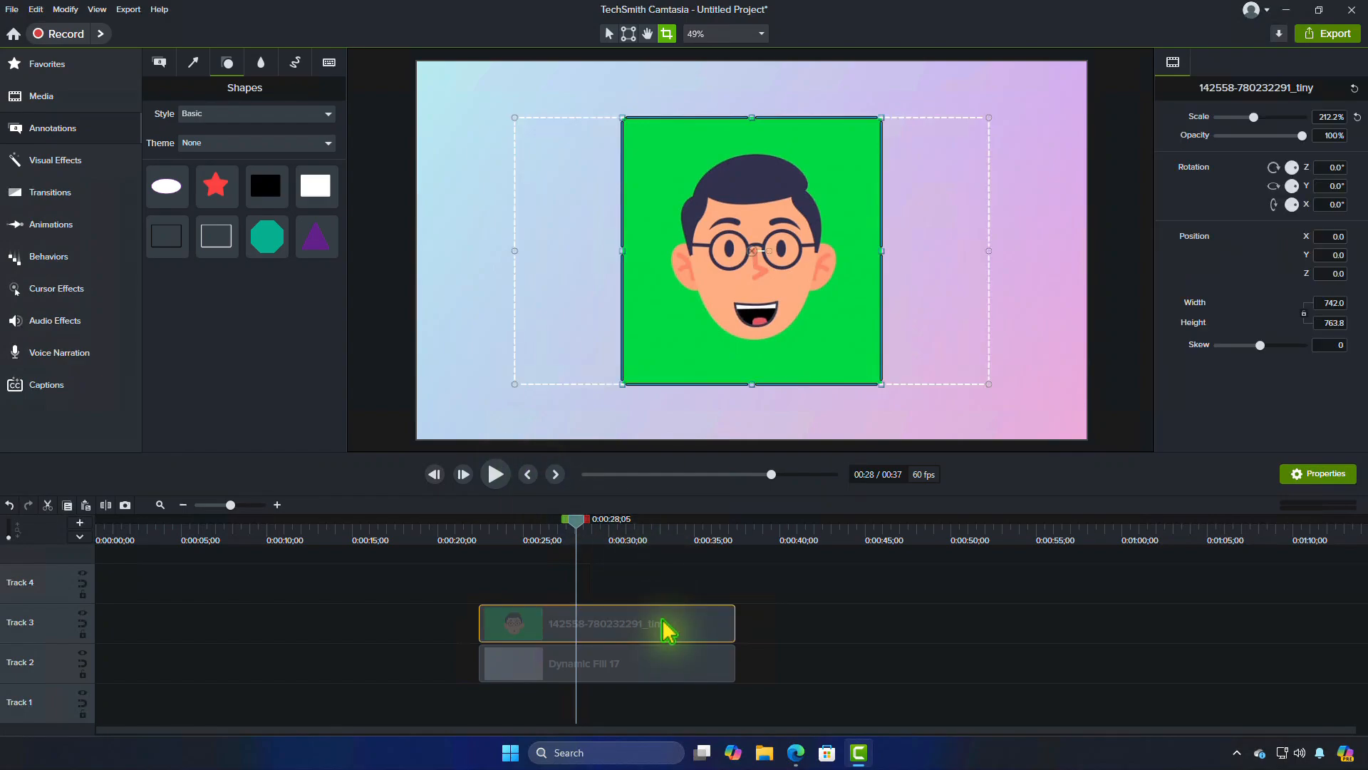
click(57, 161)
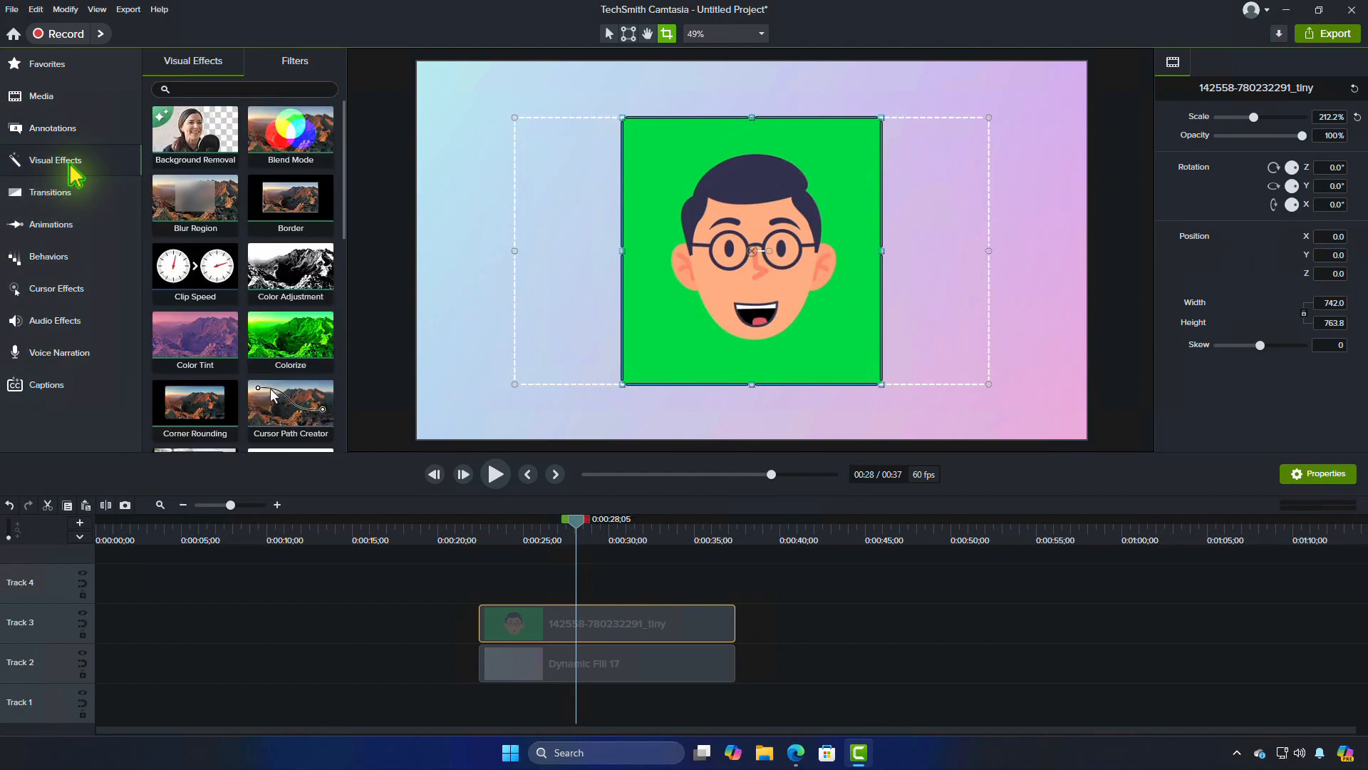
drag(195, 406, 655, 552)
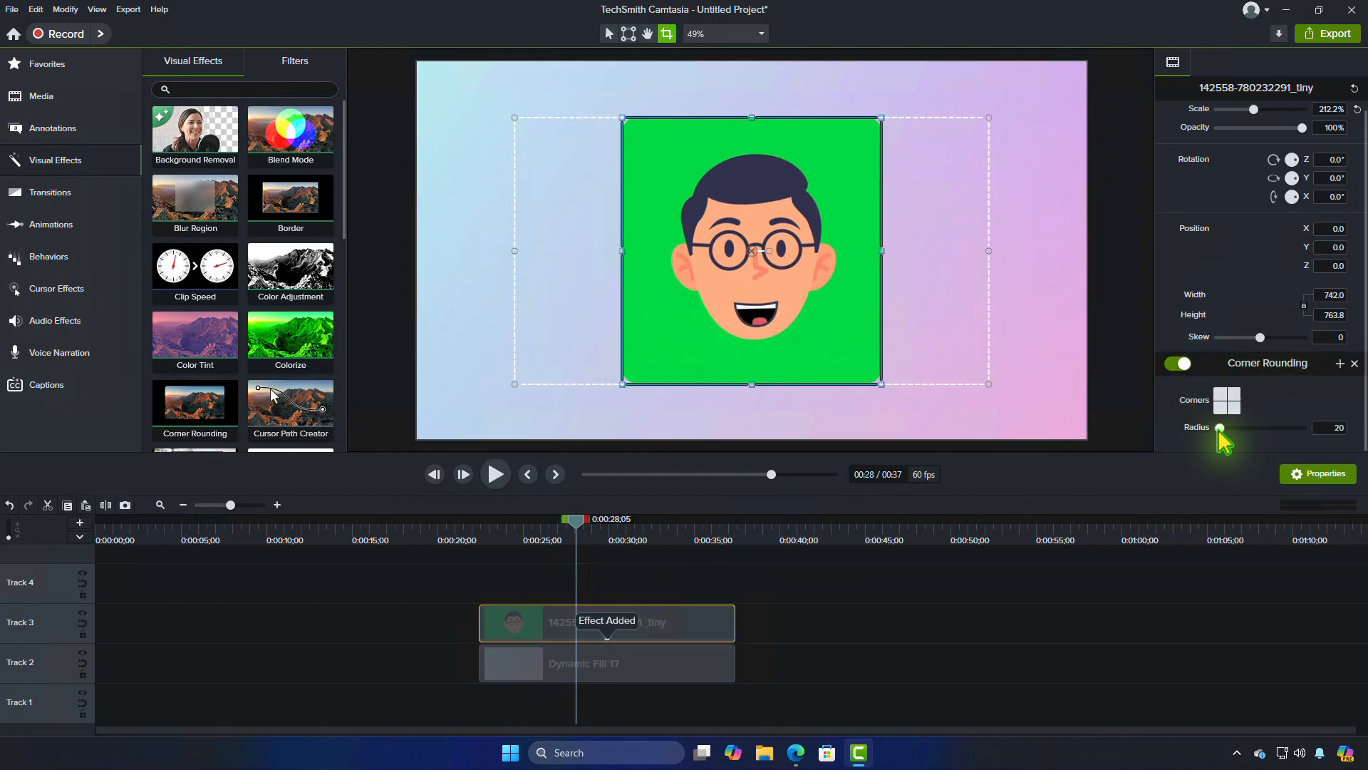
drag(1220, 428, 1224, 429)
drag(1226, 430, 1233, 436)
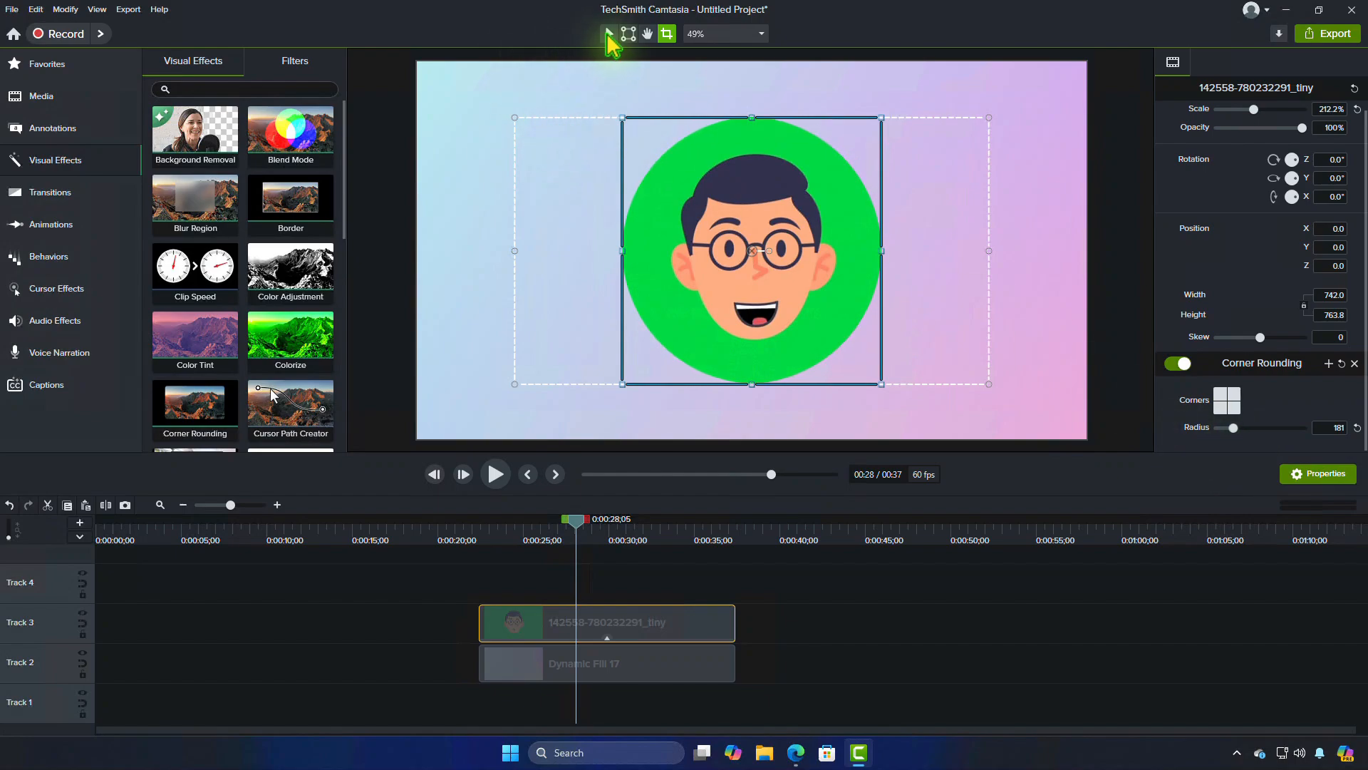
click(607, 32)
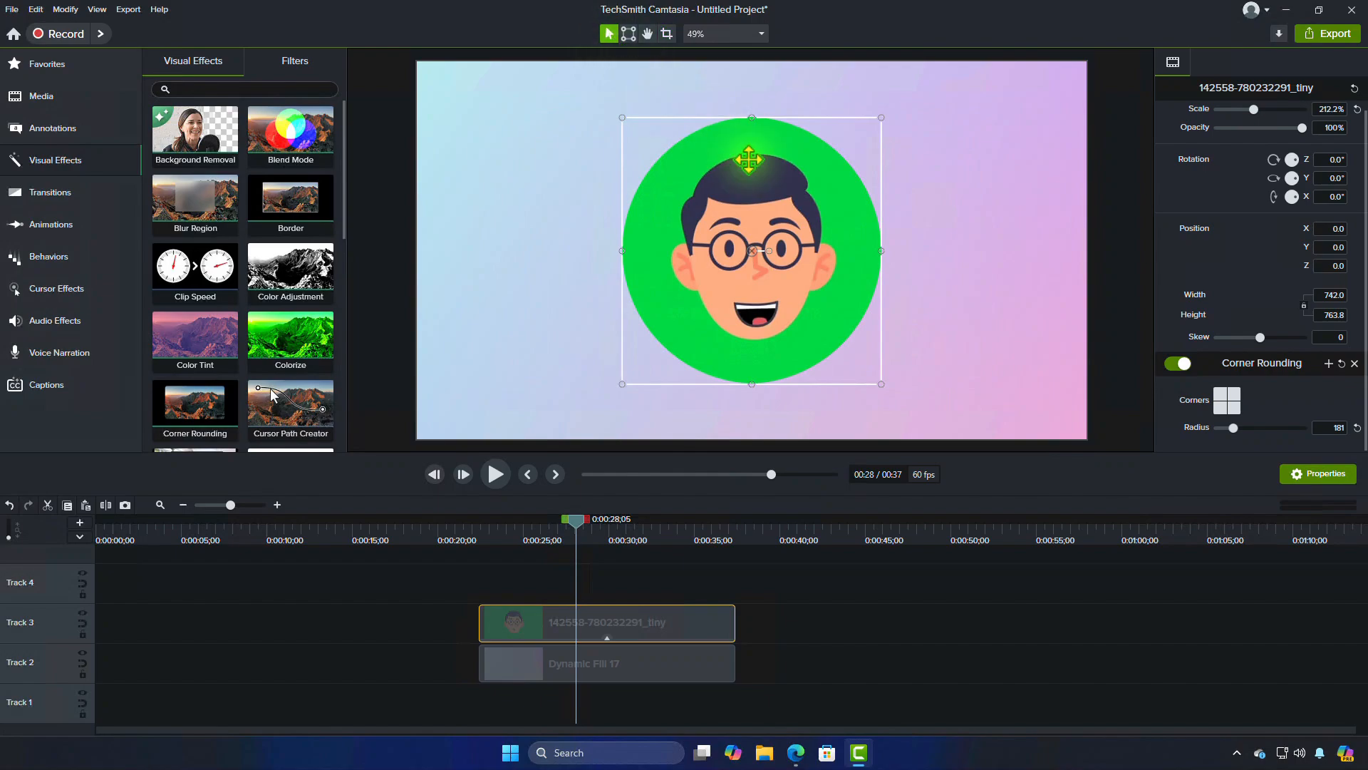
drag(883, 386, 788, 314)
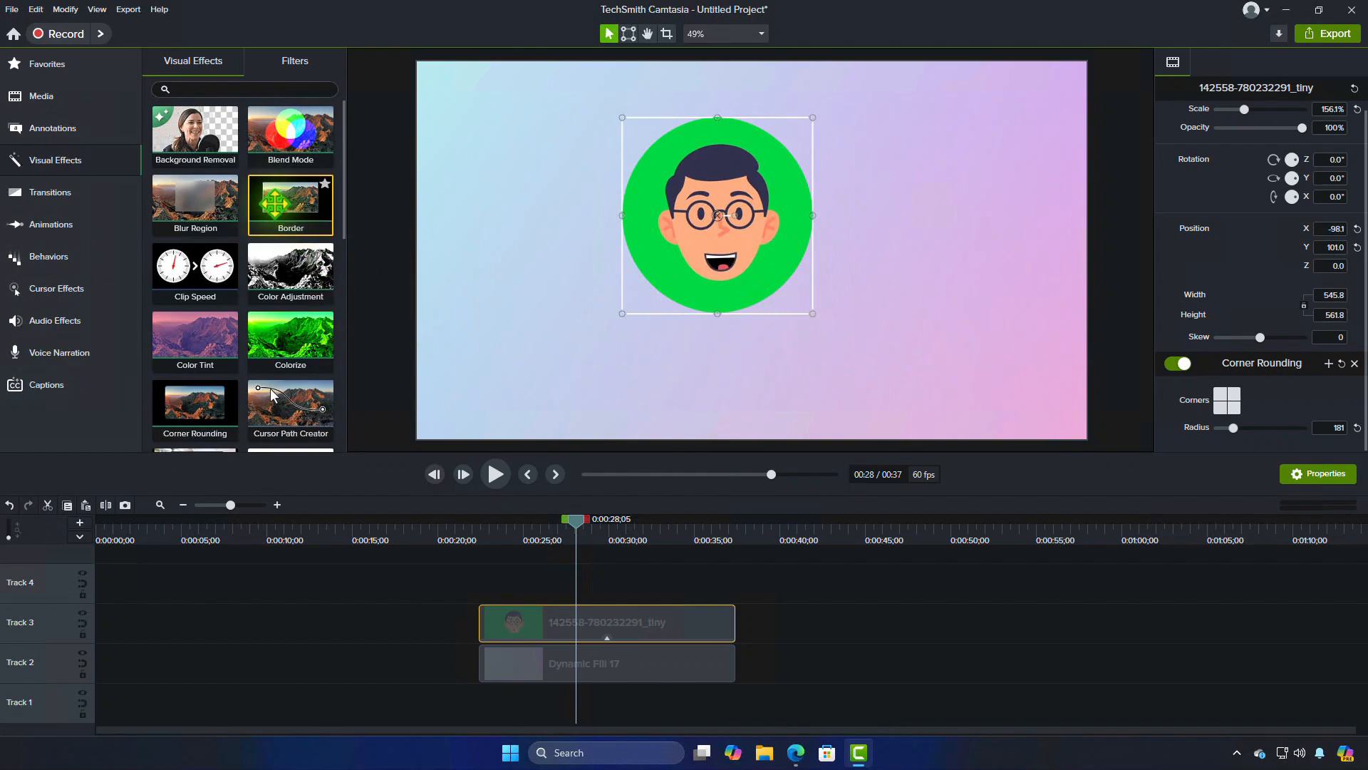
Add a Border effect to the face video with a thickness of 9 and Use Alpha enabled.
drag(288, 200, 643, 619)
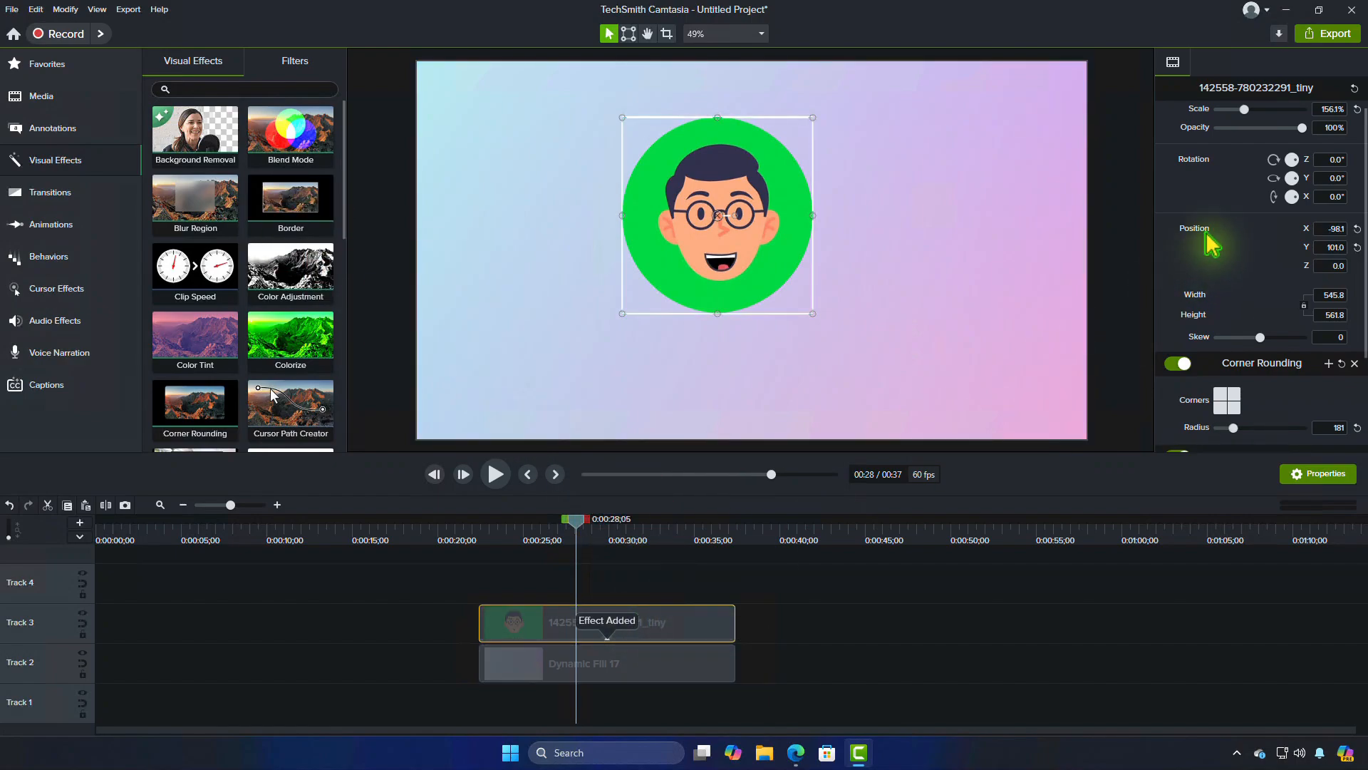
scroll(1262, 287, down, 2)
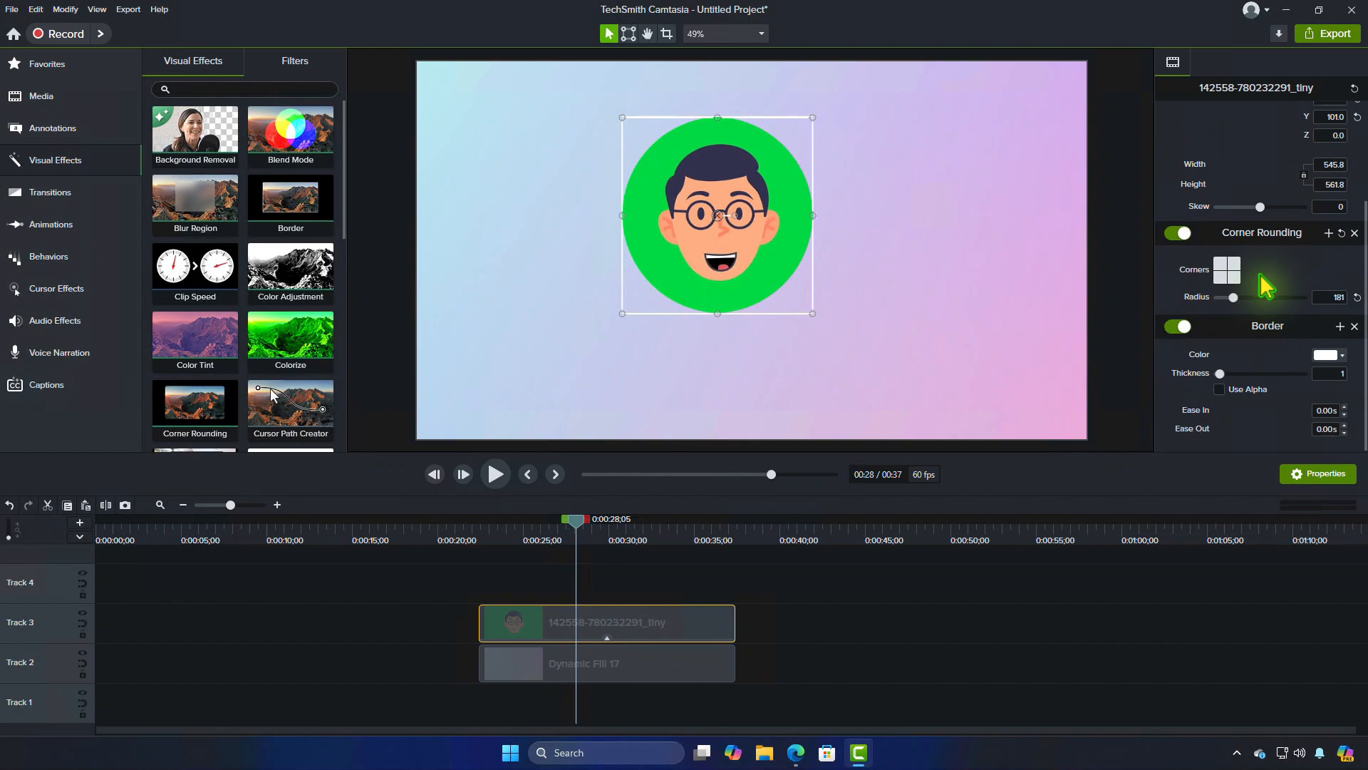
drag(1223, 377, 1234, 373)
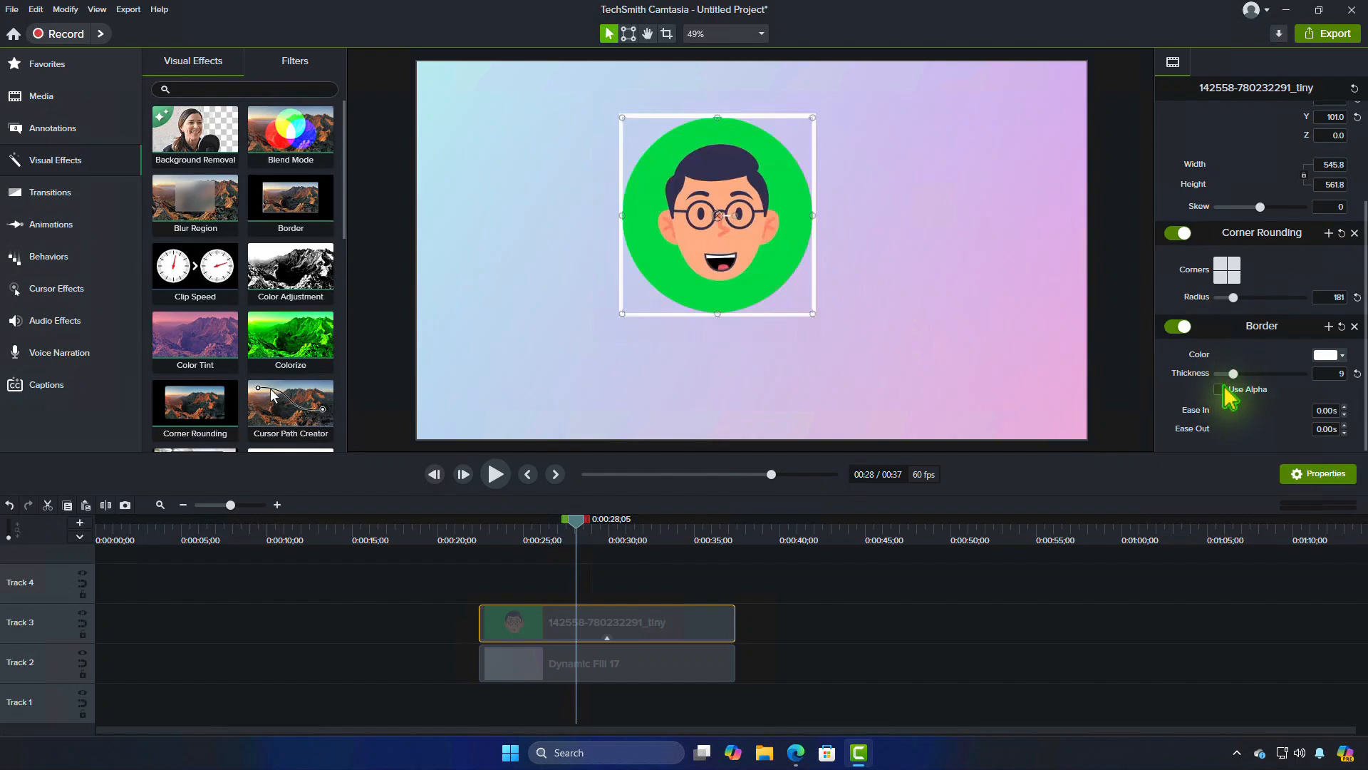
click(1220, 391)
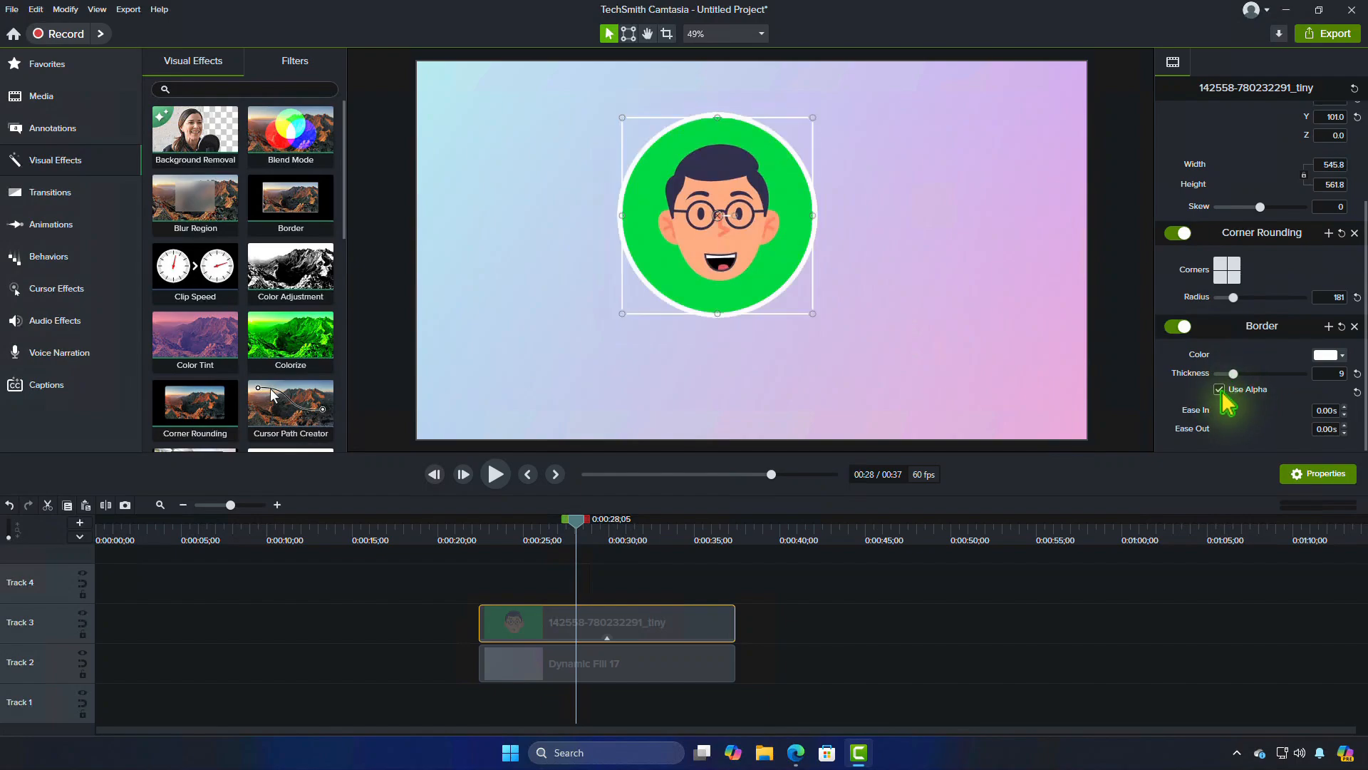
Place the circular face video in the canvas's upper-right area at about 433 wide and play the result from the clip's start.
drag(770, 284, 1003, 227)
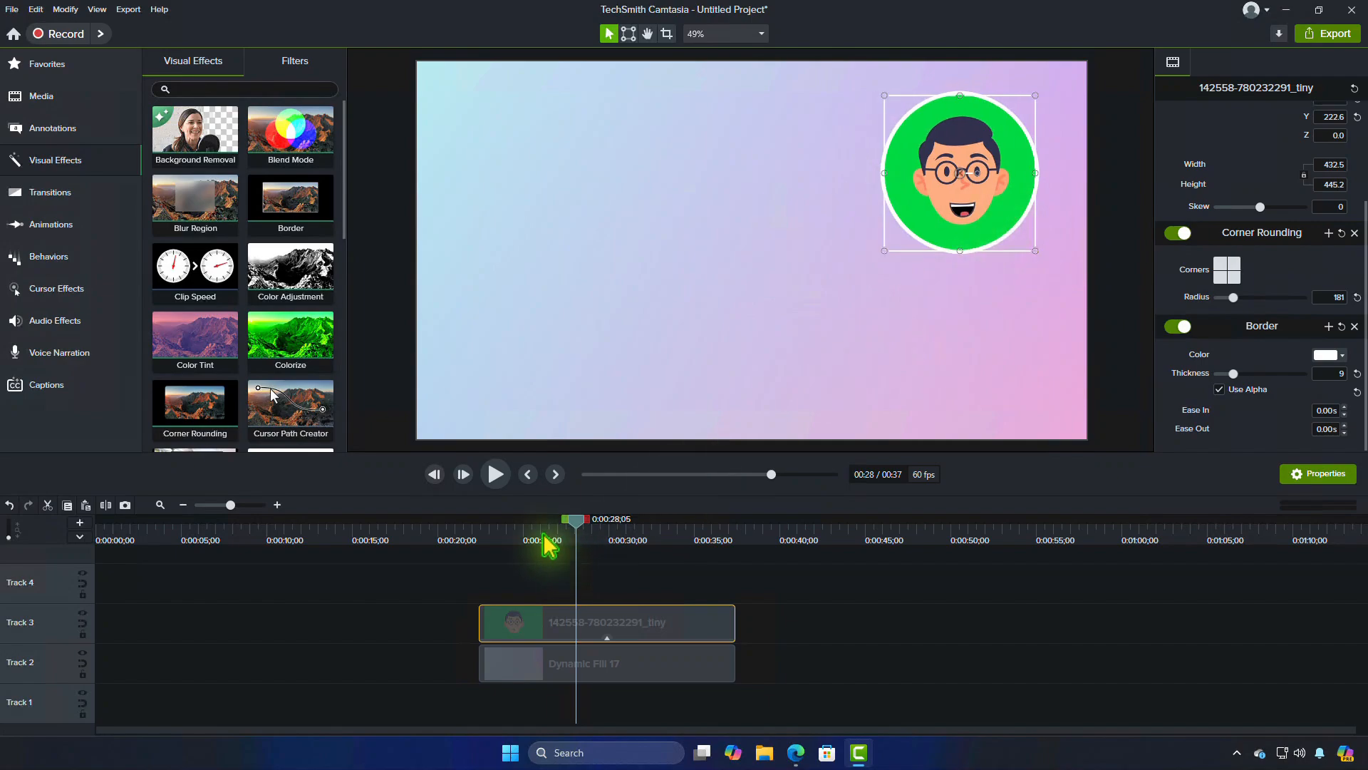
click(528, 475)
click(496, 475)
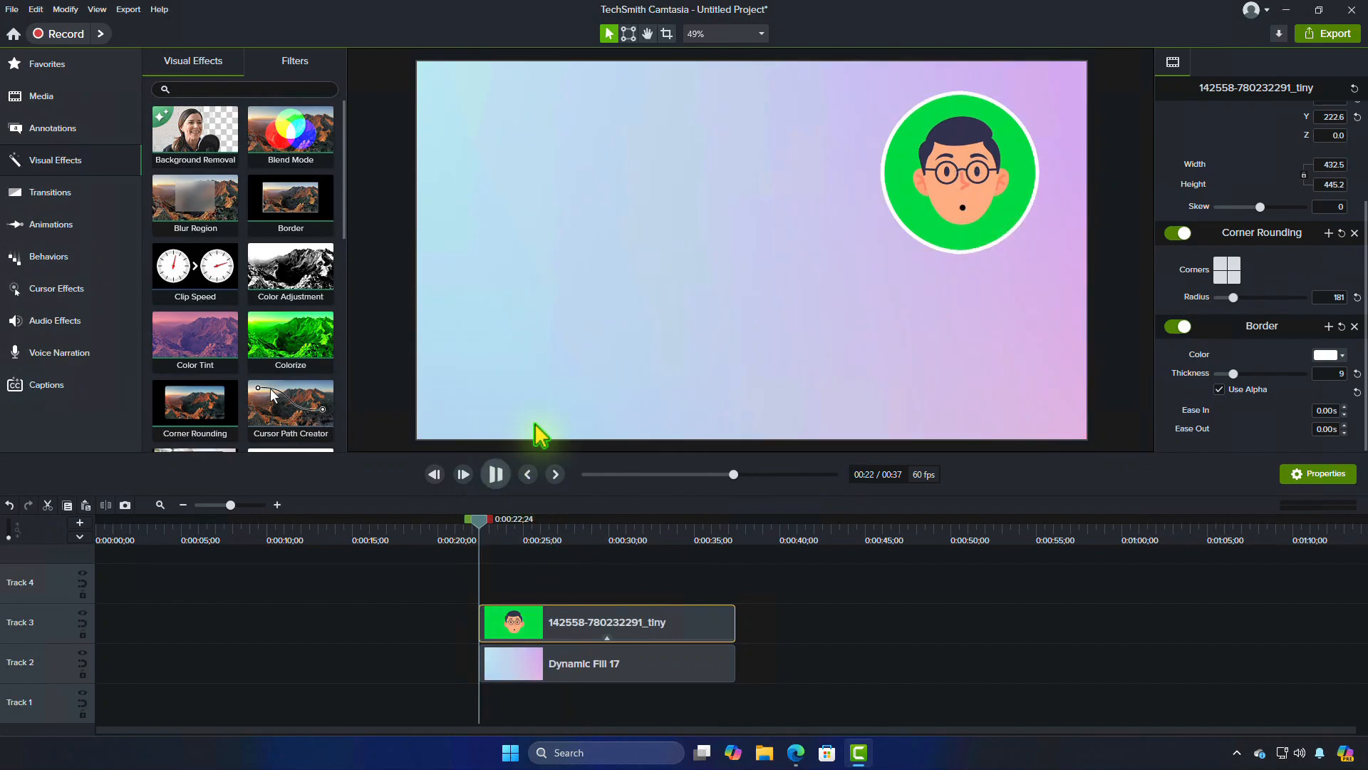